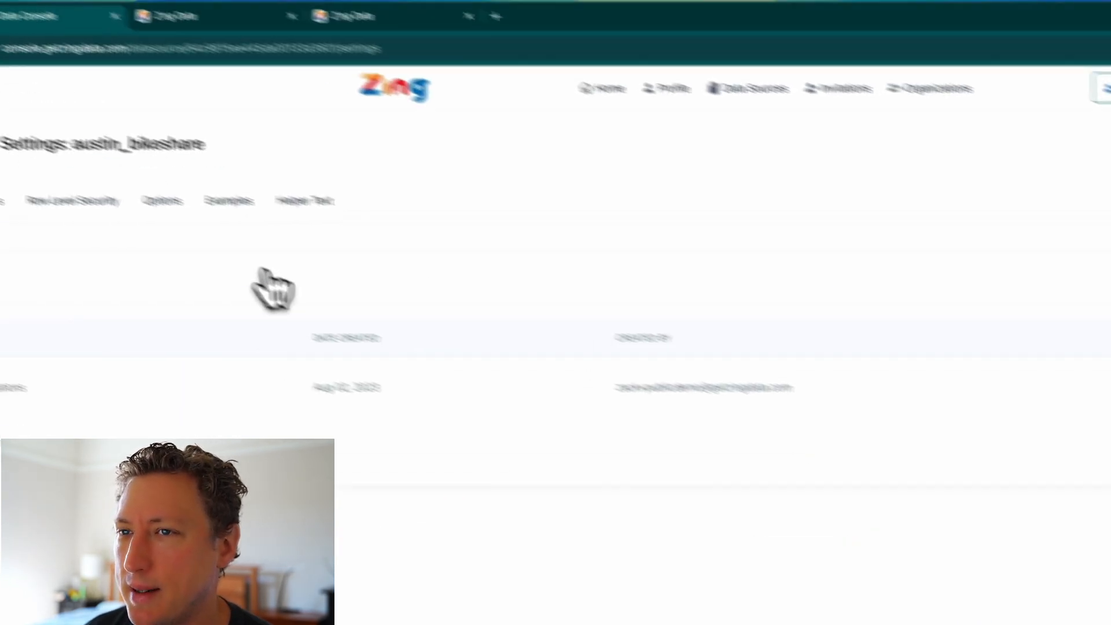
# Start a new example for the austin_bikeshare data source and set its type to Analysis question.
pyautogui.click(334, 244)
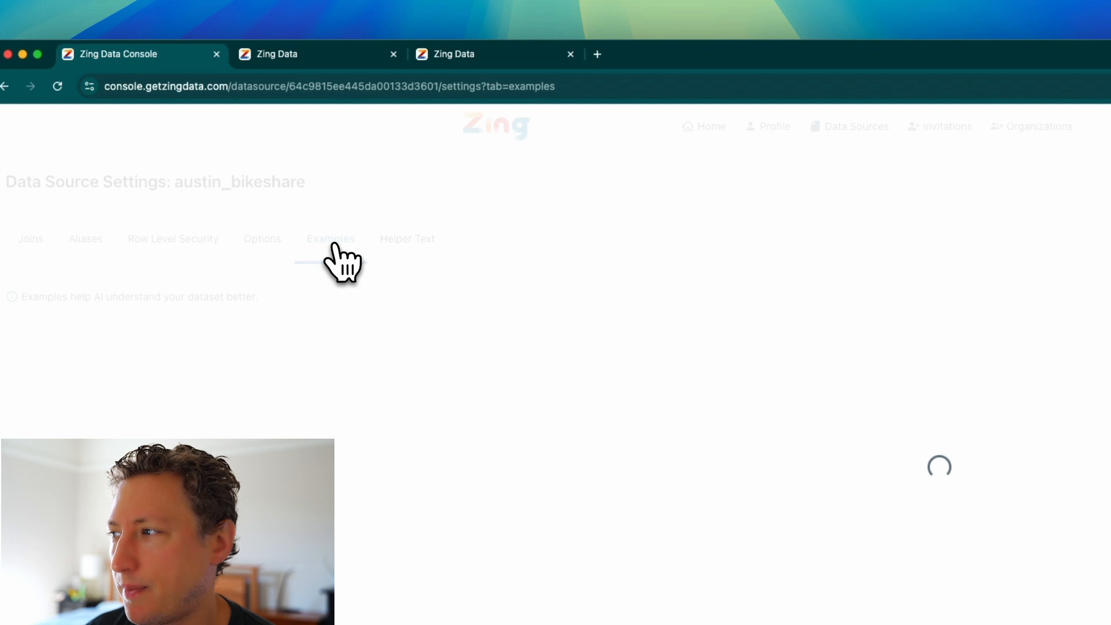
pyautogui.click(958, 300)
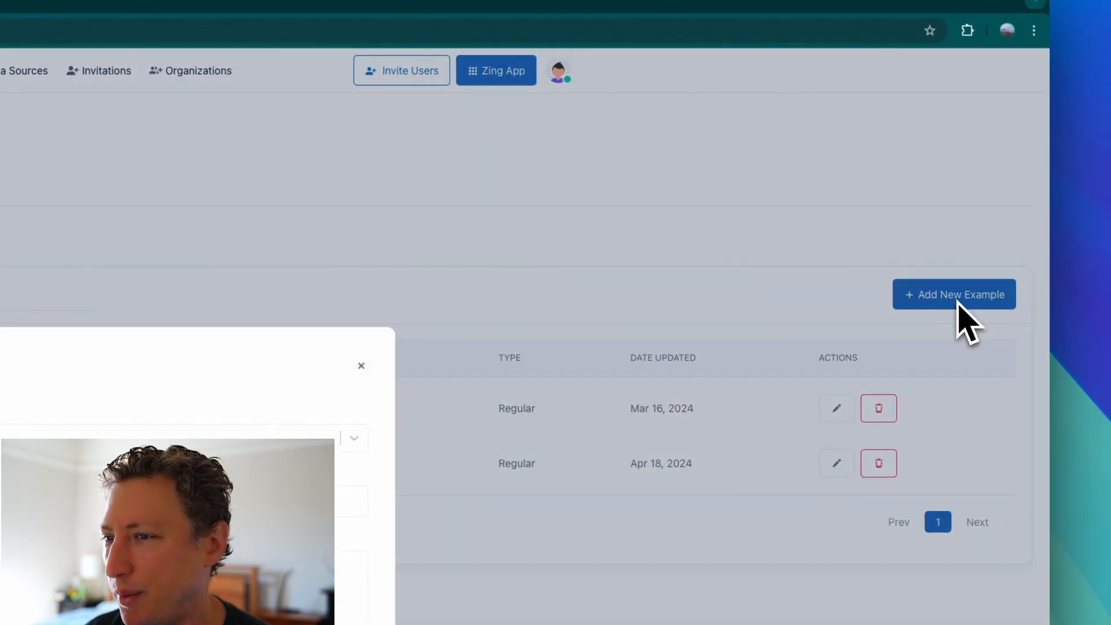
pyautogui.click(338, 294)
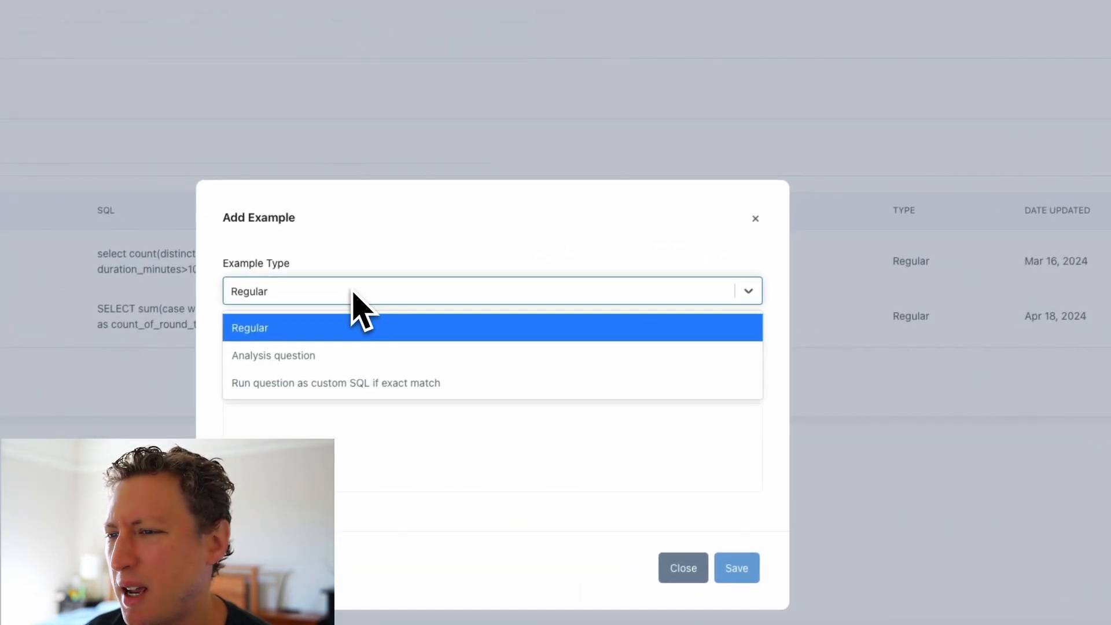
pyautogui.click(347, 355)
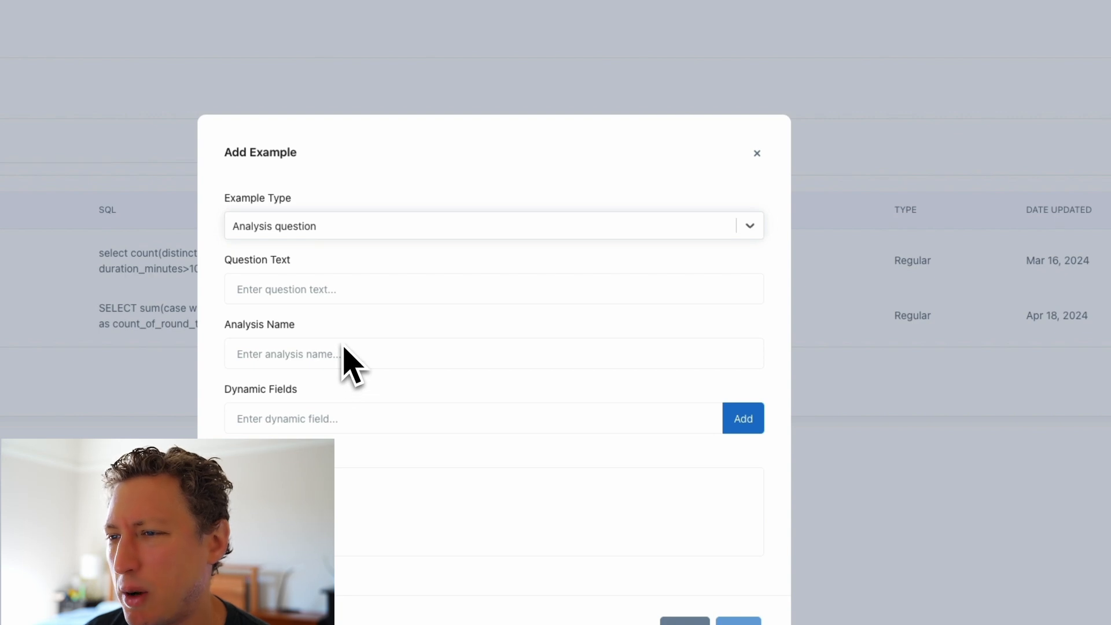
# Enter "total minutes spent biking" as the question text and "bike duration analysis by start station" as the analysis name.
pyautogui.click(356, 479)
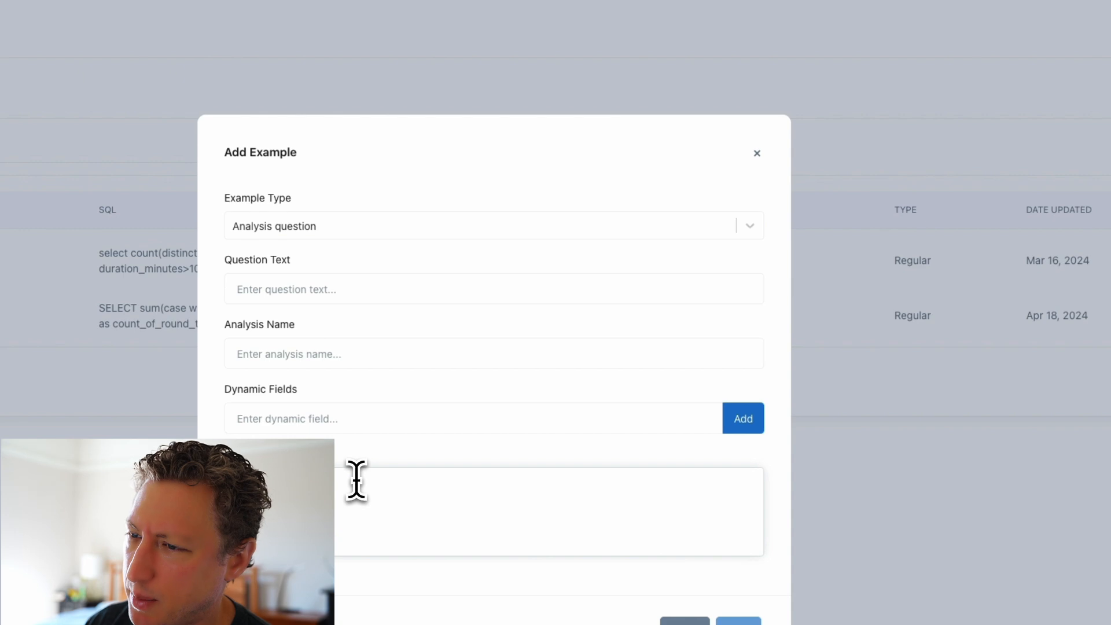
pyautogui.click(343, 418)
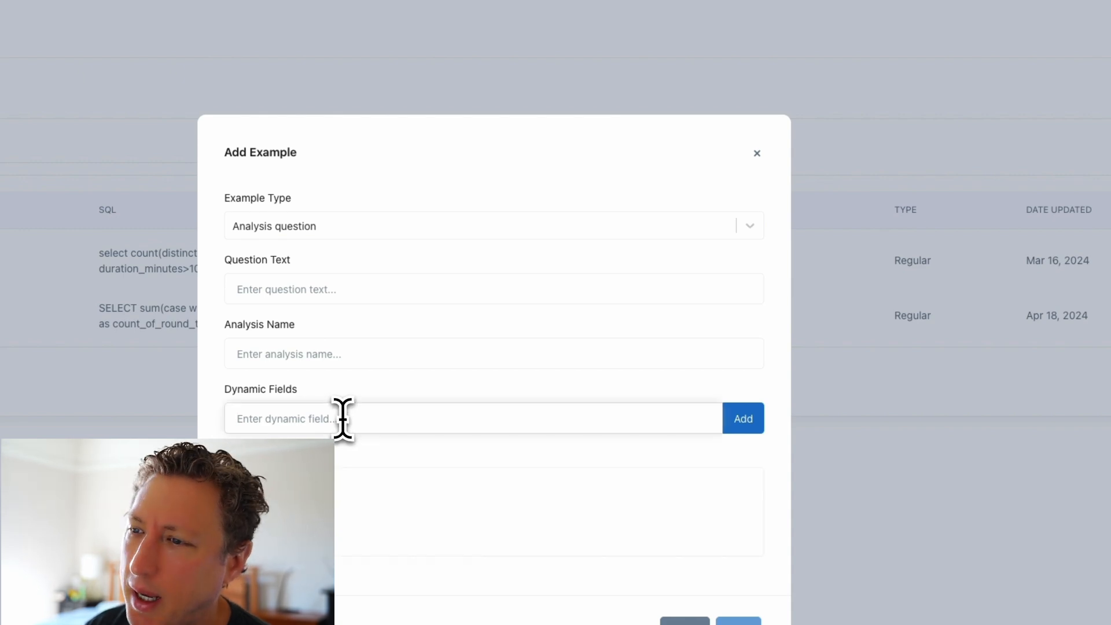
pyautogui.click(317, 289)
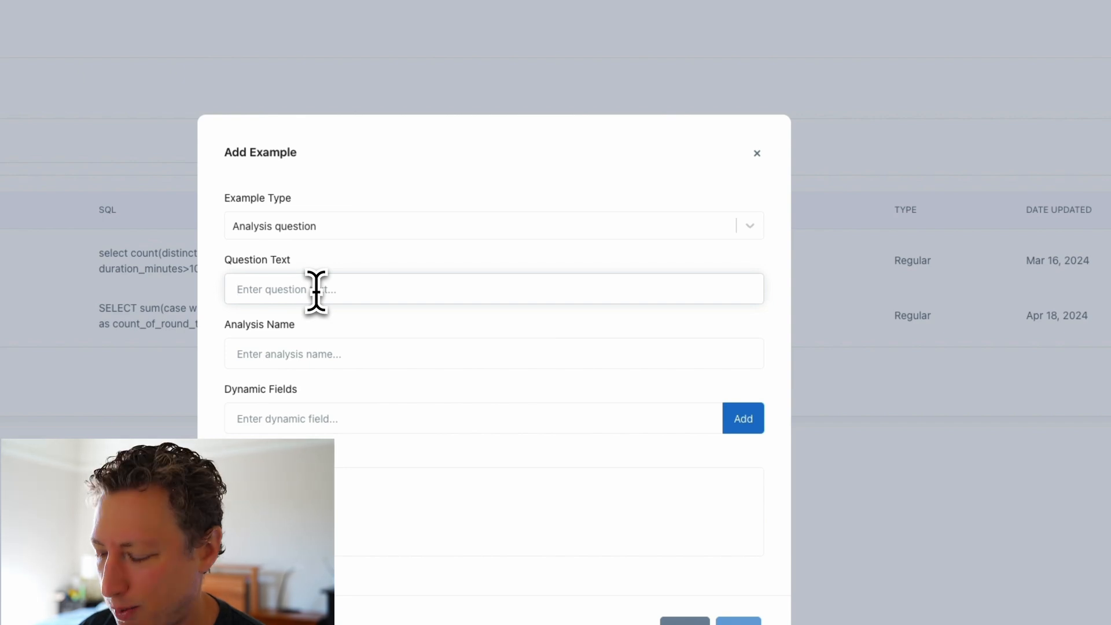
pyautogui.write('total minutes spent biking')
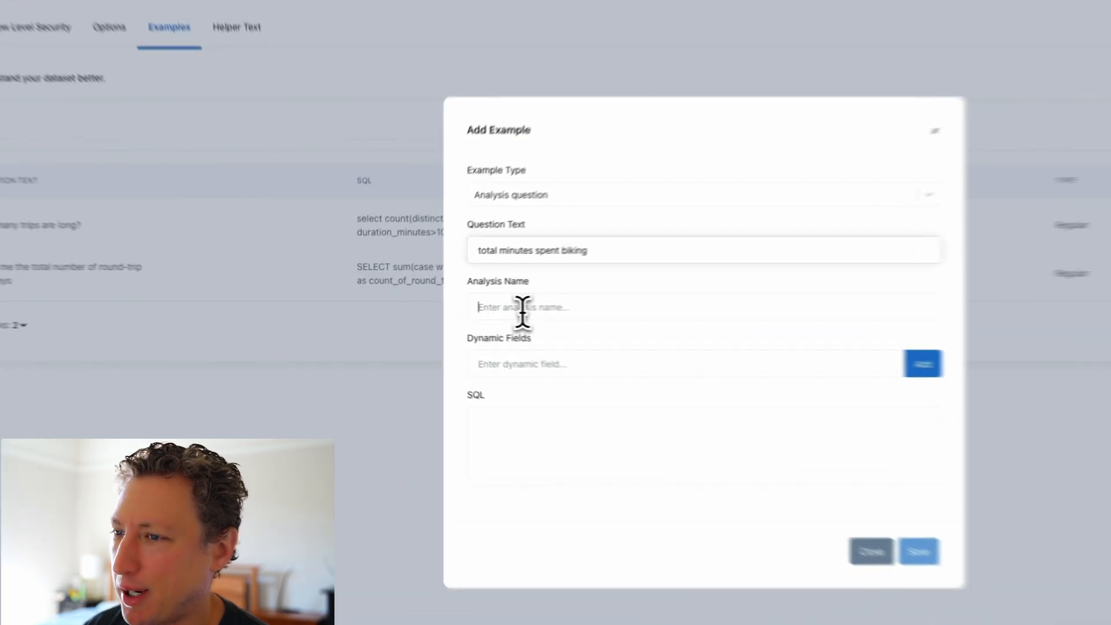
pyautogui.click(444, 311)
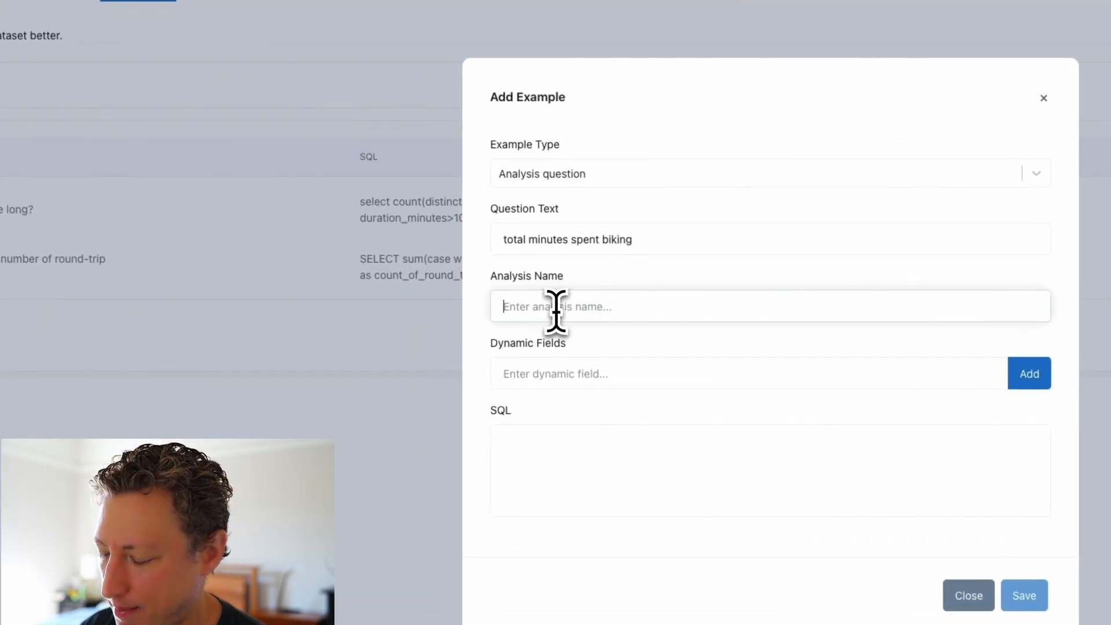
pyautogui.write('bike duration analysis by start station')
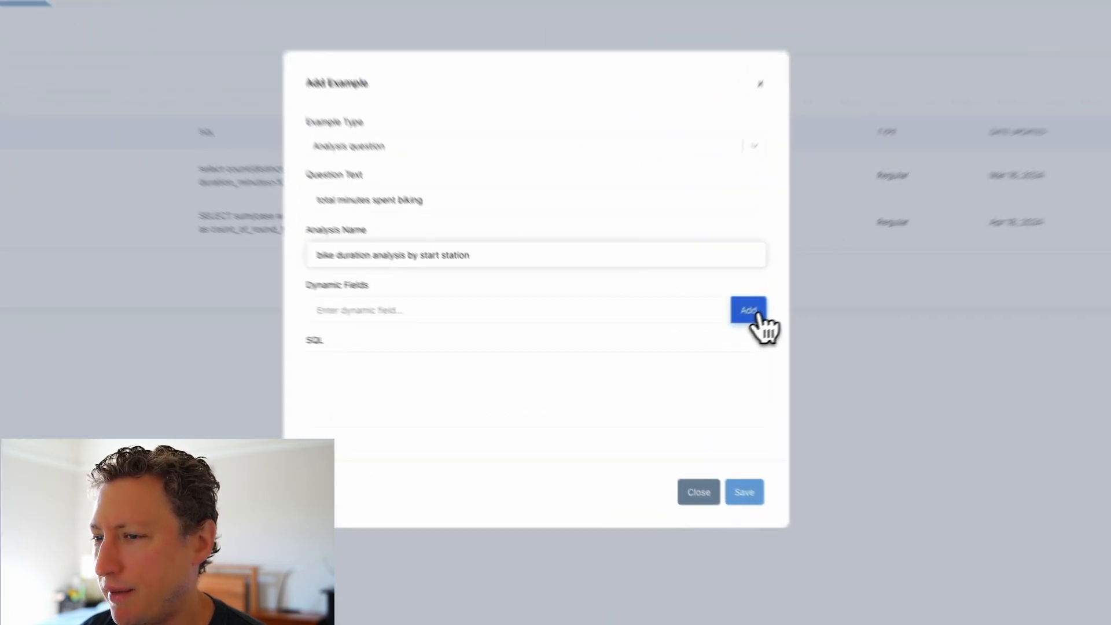
# Add three dynamic fields named Station, Min Duration and Maximum Duration to the example.
pyautogui.click(685, 342)
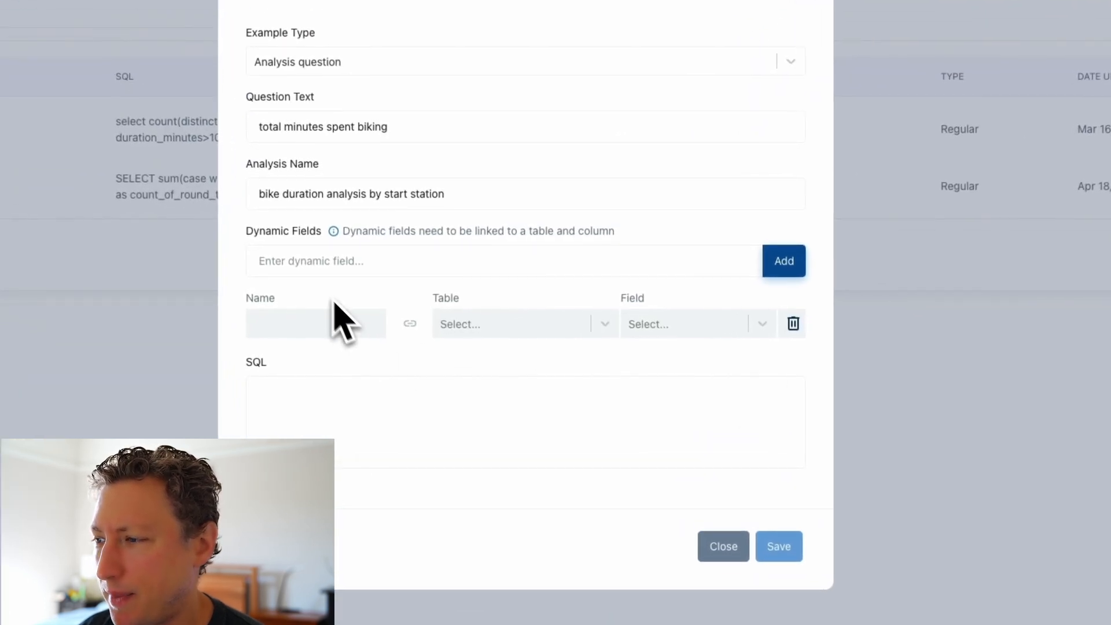
pyautogui.click(795, 354)
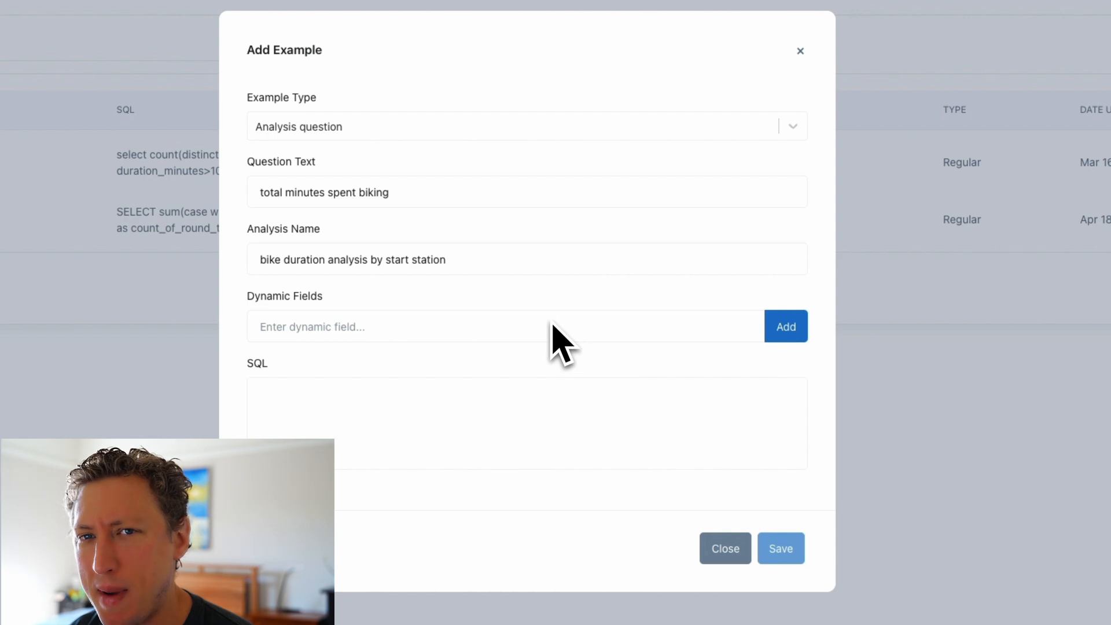
pyautogui.click(510, 332)
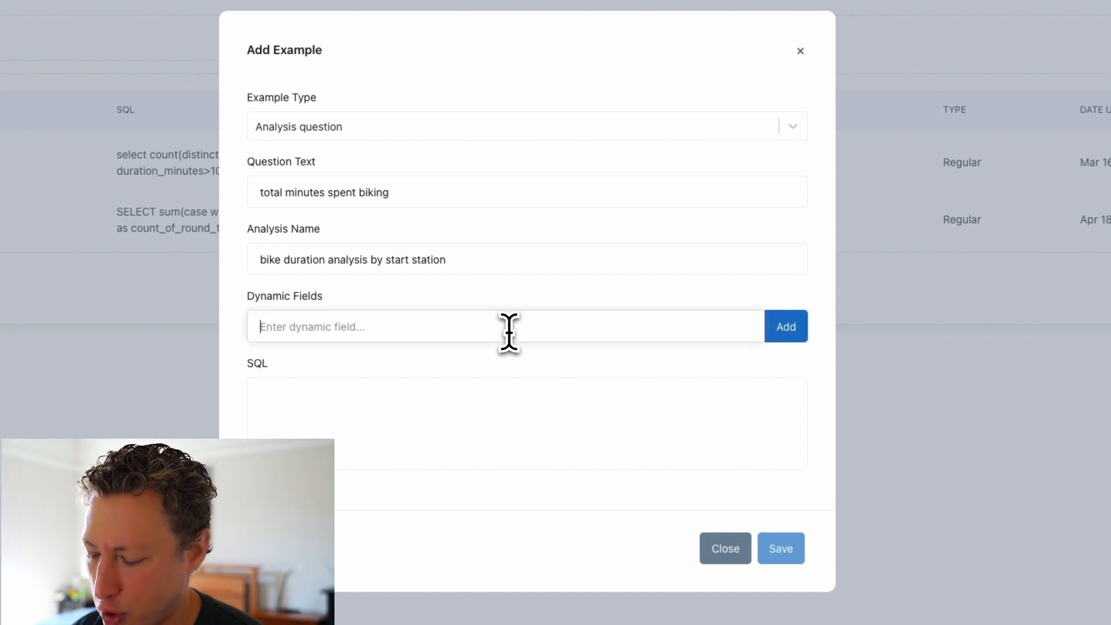
pyautogui.write('Stat')
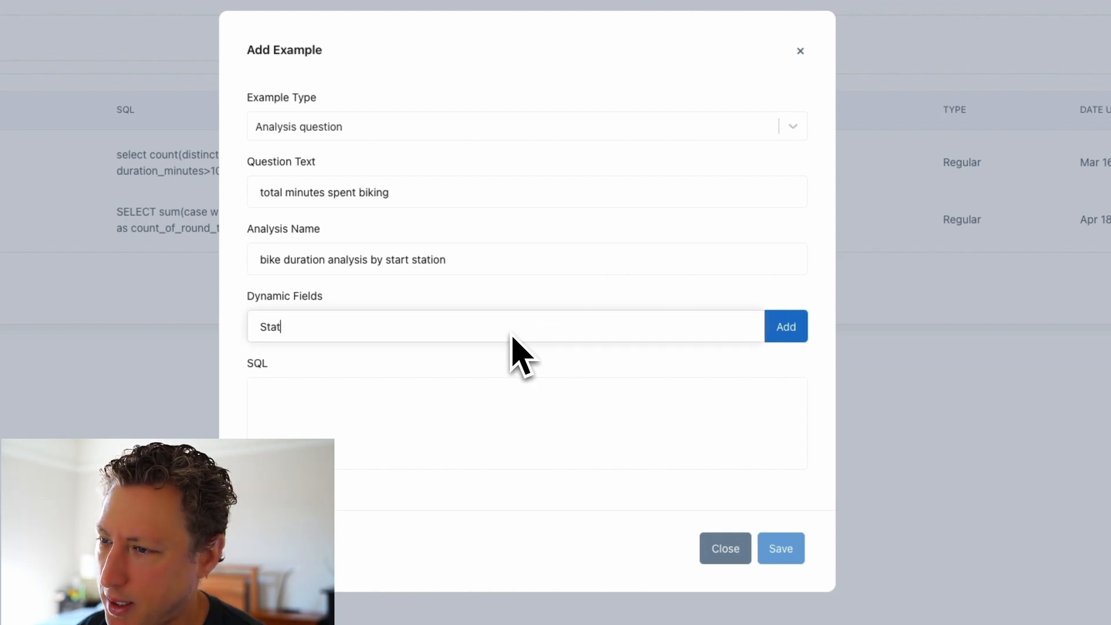
pyautogui.write('ion')
pyautogui.click(785, 327)
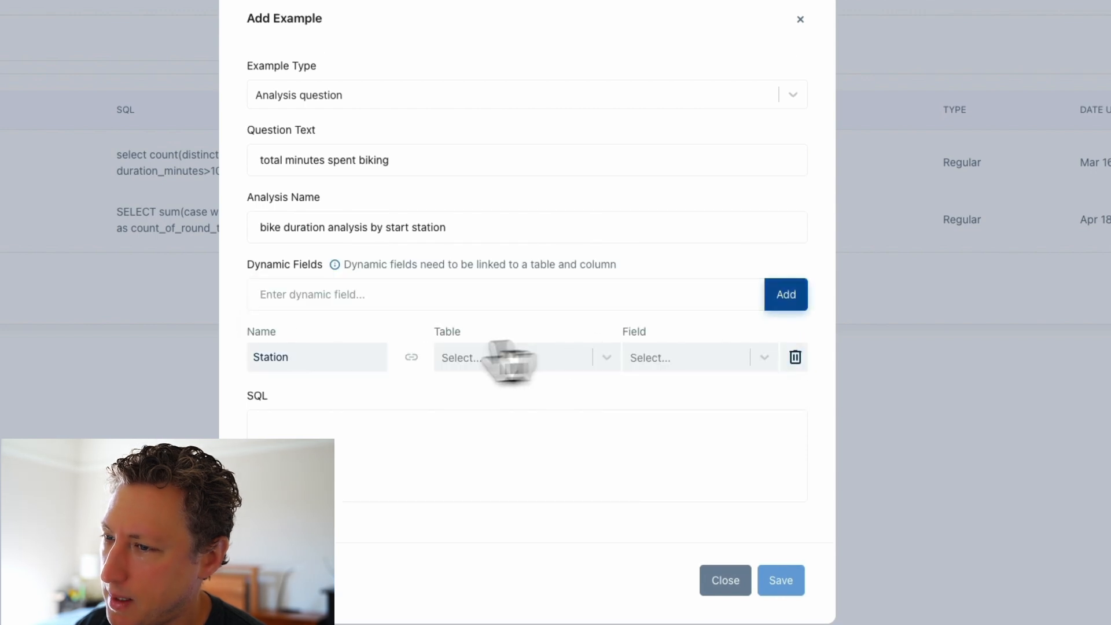
pyautogui.write('Min Duration')
pyautogui.click(772, 295)
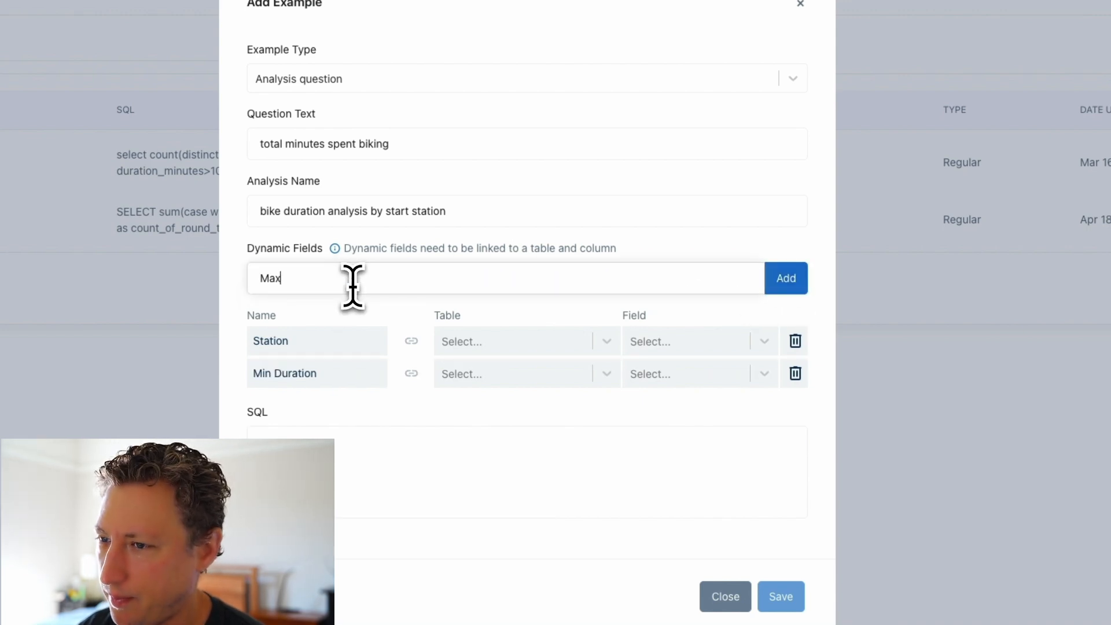
pyautogui.write('Maximum Duration')
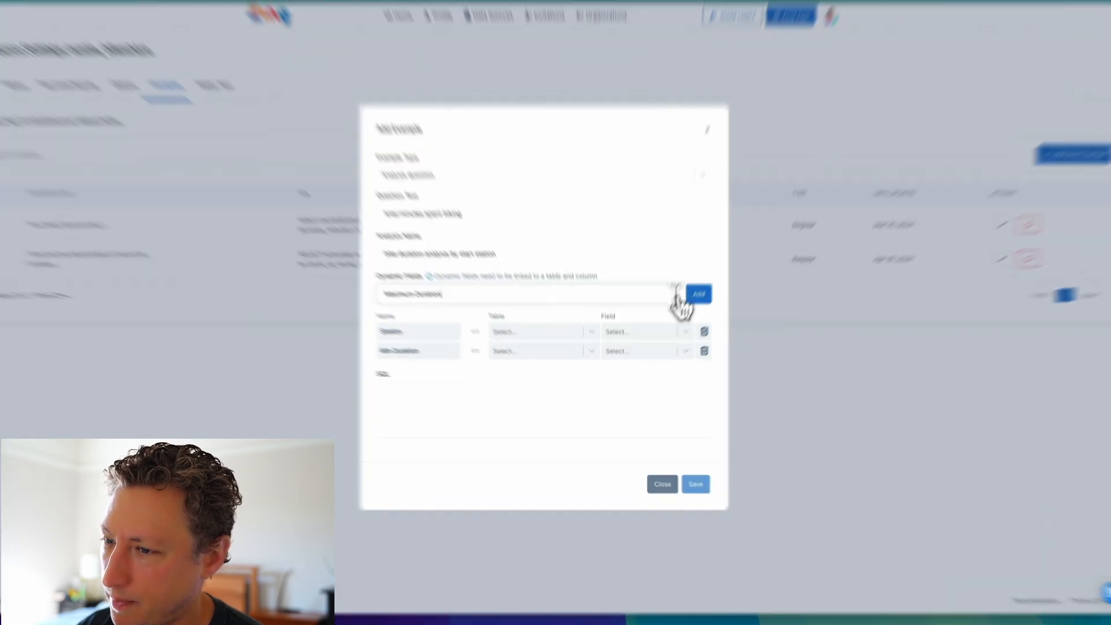
pyautogui.click(684, 317)
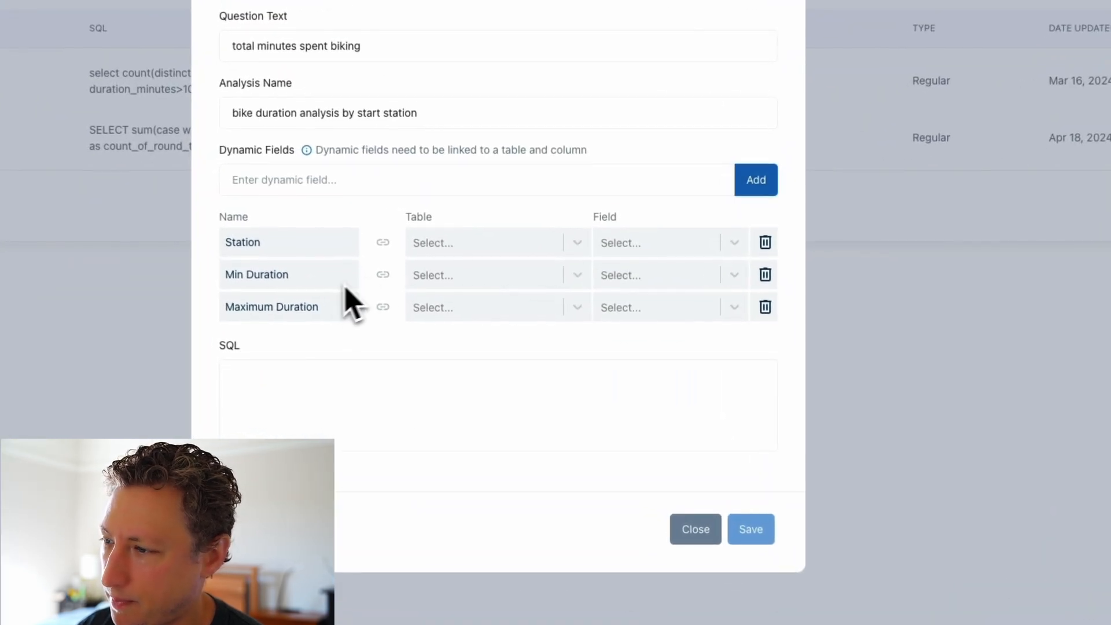
pyautogui.click(322, 385)
# Link the Station, Min Duration and Maximum Duration dynamic fields to the bikeshare_trips table.
pyautogui.click(501, 247)
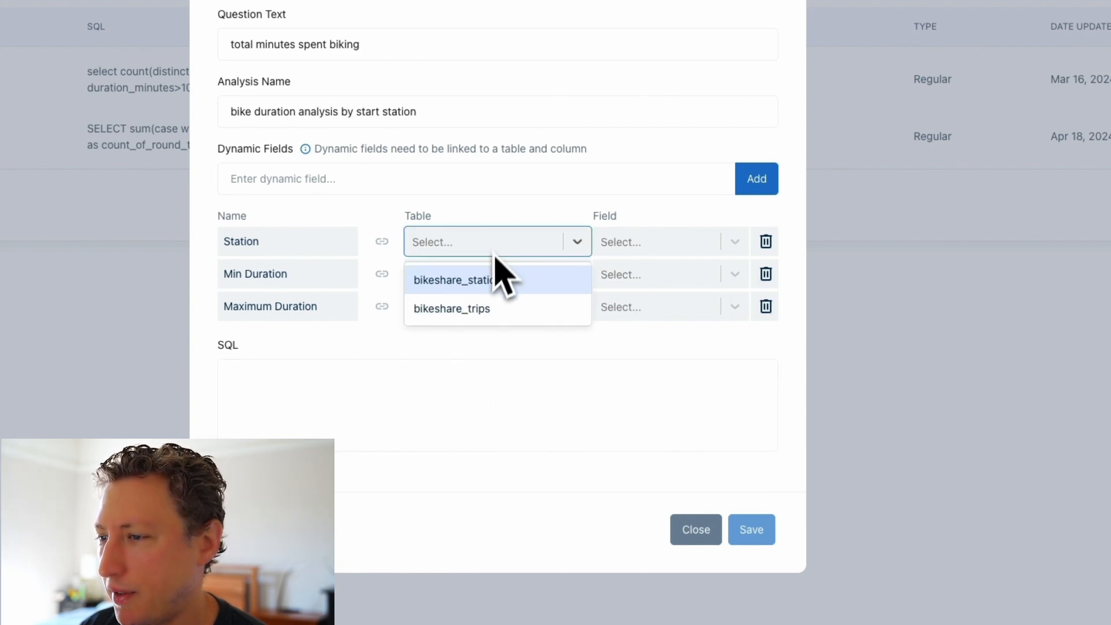
pyautogui.click(493, 308)
pyautogui.click(494, 275)
pyautogui.click(487, 340)
pyautogui.click(489, 309)
pyautogui.click(489, 373)
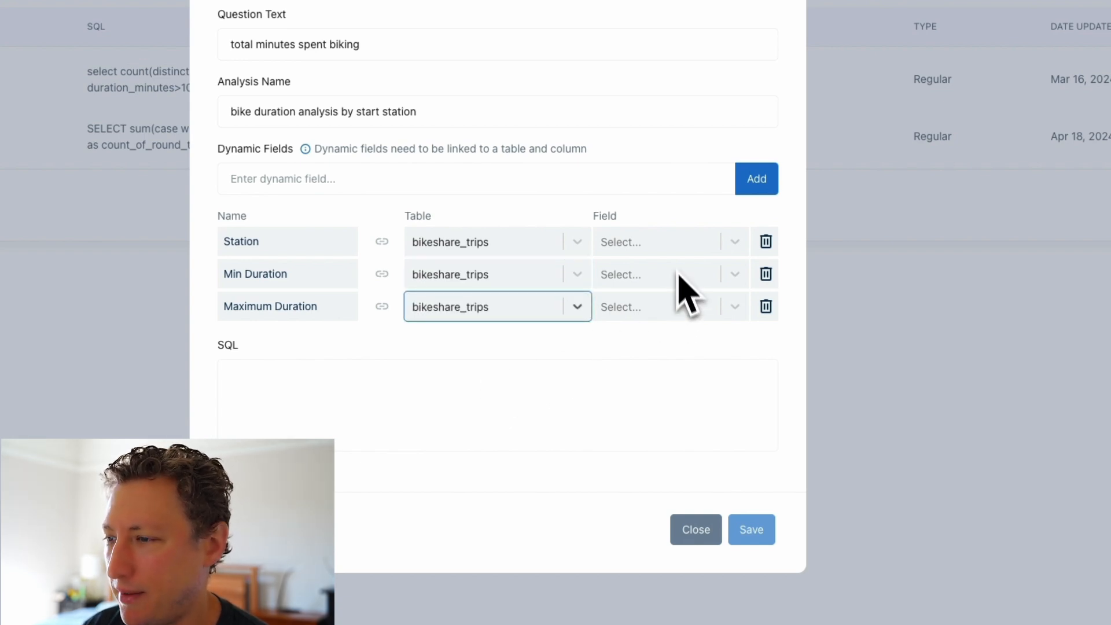
# Map Station to the start_station_name column, and both Min Duration and Maximum Duration to duration_minutes.
pyautogui.click(670, 251)
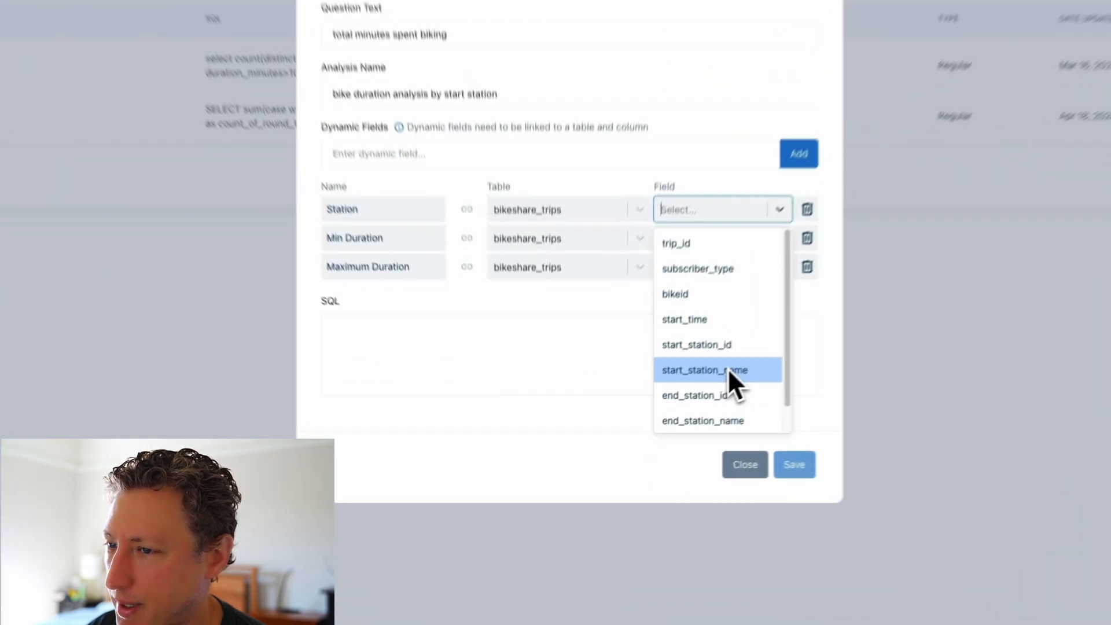
pyautogui.click(640, 434)
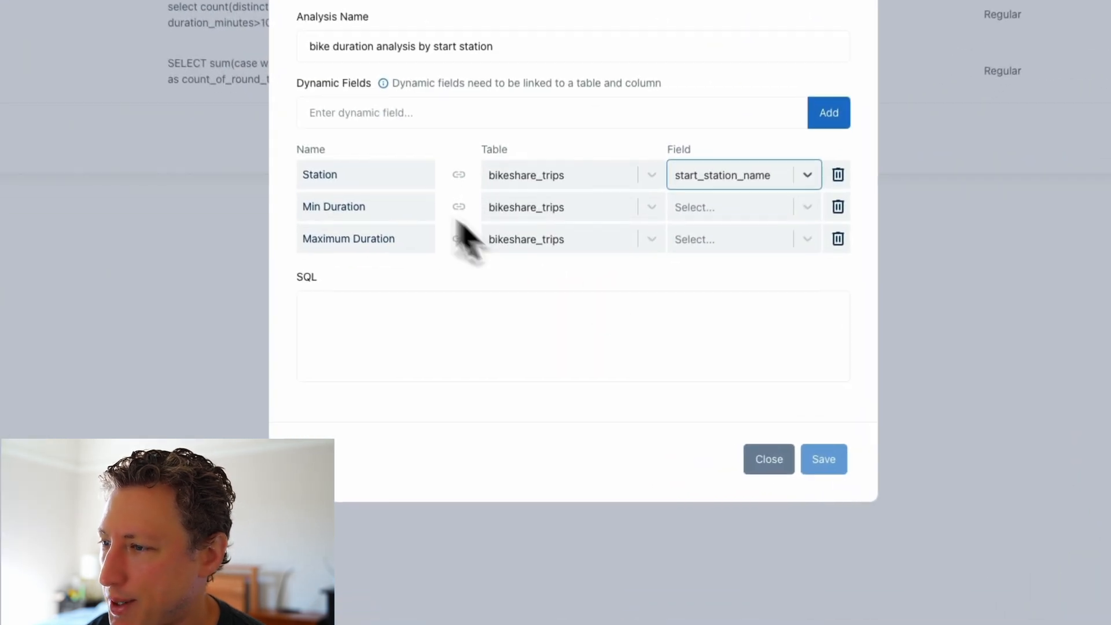
pyautogui.click(747, 210)
pyautogui.scroll(-1, 755, 405)
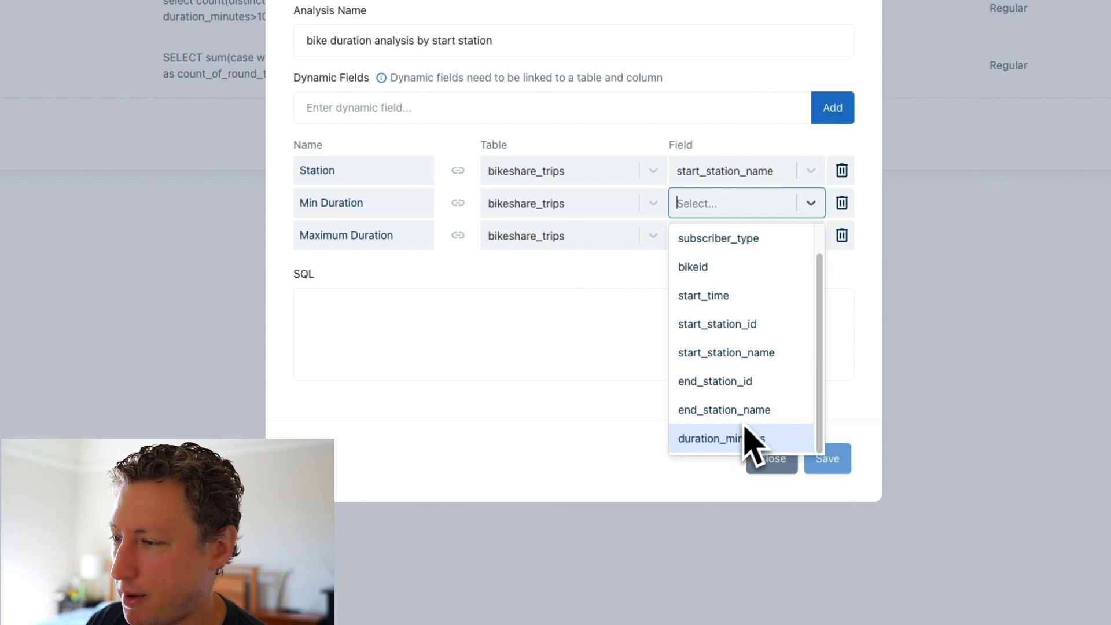
pyautogui.click(746, 438)
pyautogui.click(728, 232)
pyautogui.scroll(-1, 730, 399)
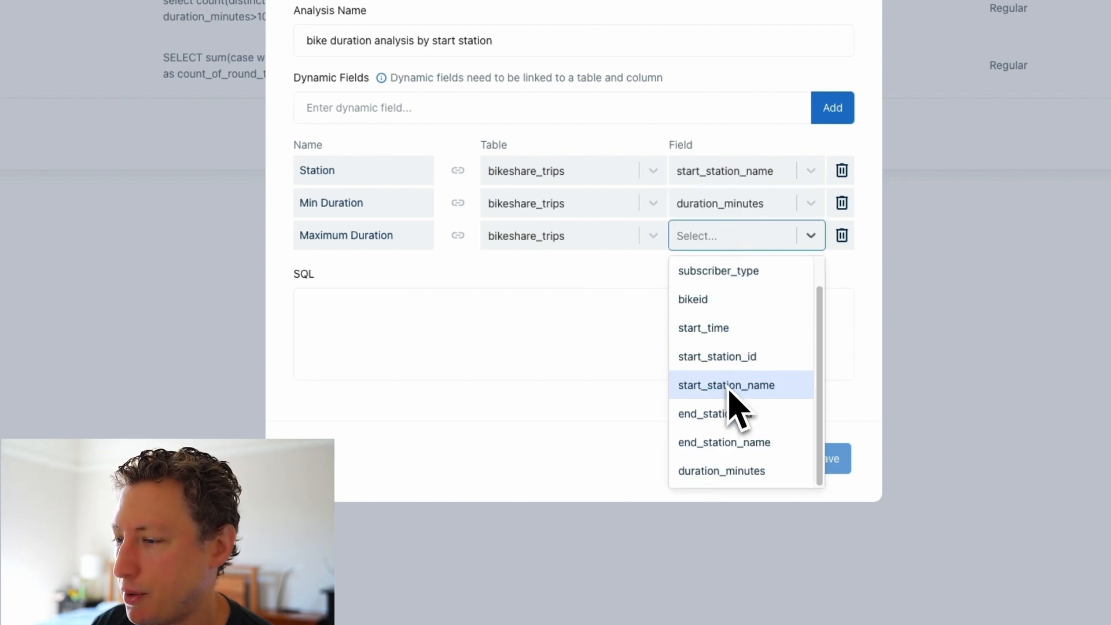
pyautogui.click(724, 471)
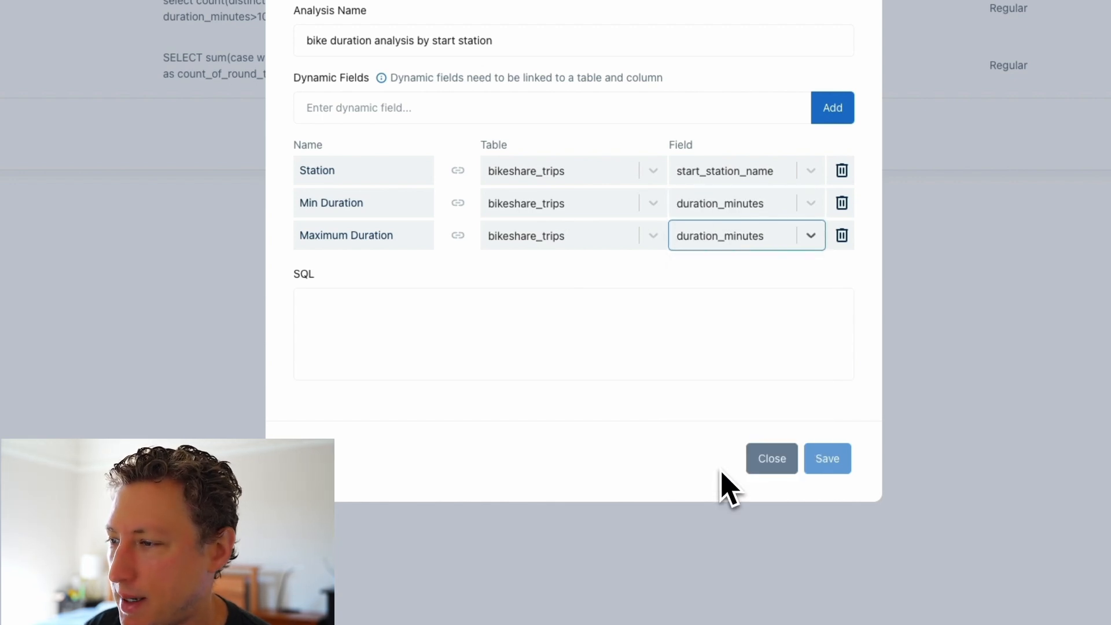
# Paste the SQL query summing duration_minutes by start_station_name from bikeshare_trips, and shorten its minimum placeholder to [Min Duration].
pyautogui.click(625, 330)
pyautogui.write('select sum(duration_minutes), start_station_name from `light-quest-307122.austin_bikeshare.bikeshare_trips` where start_station_name IN ([Station Name])and duration_minutes >= [Minimum Duration] and duration_minutes <= [Maximum Duration] group by start_station_name')
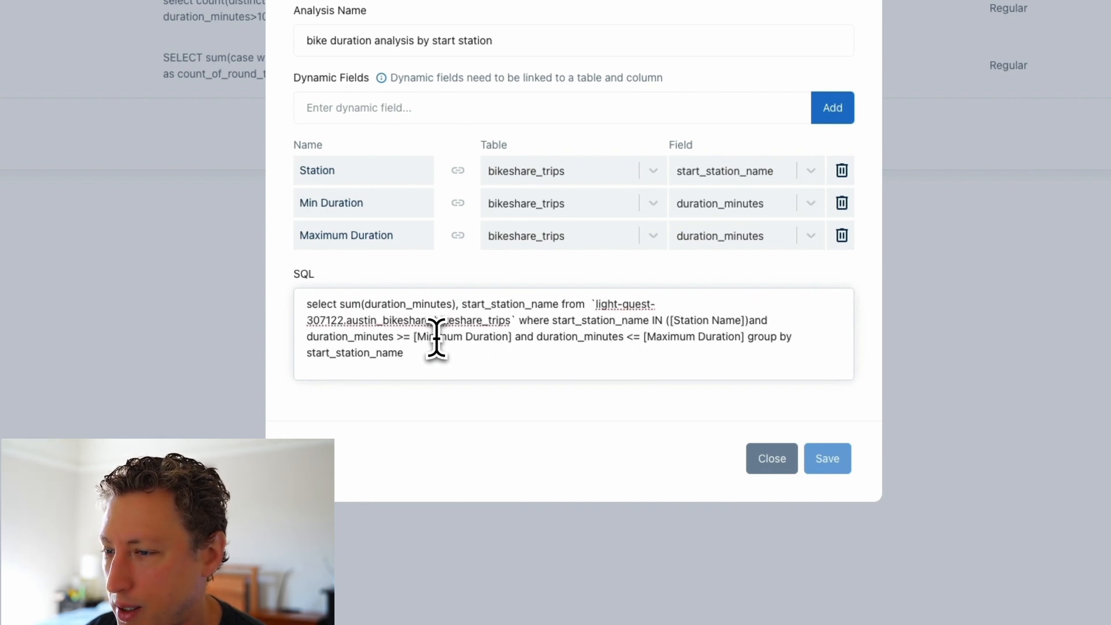
pyautogui.moveTo(463, 340); pyautogui.dragTo(435, 338)
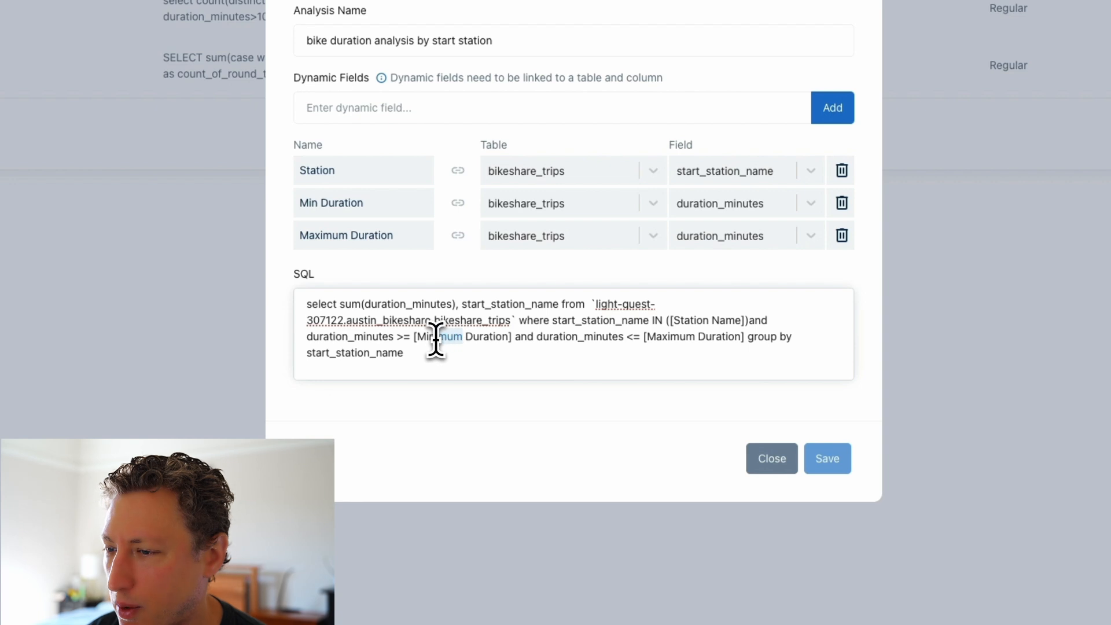
pyautogui.press('BackSpace')
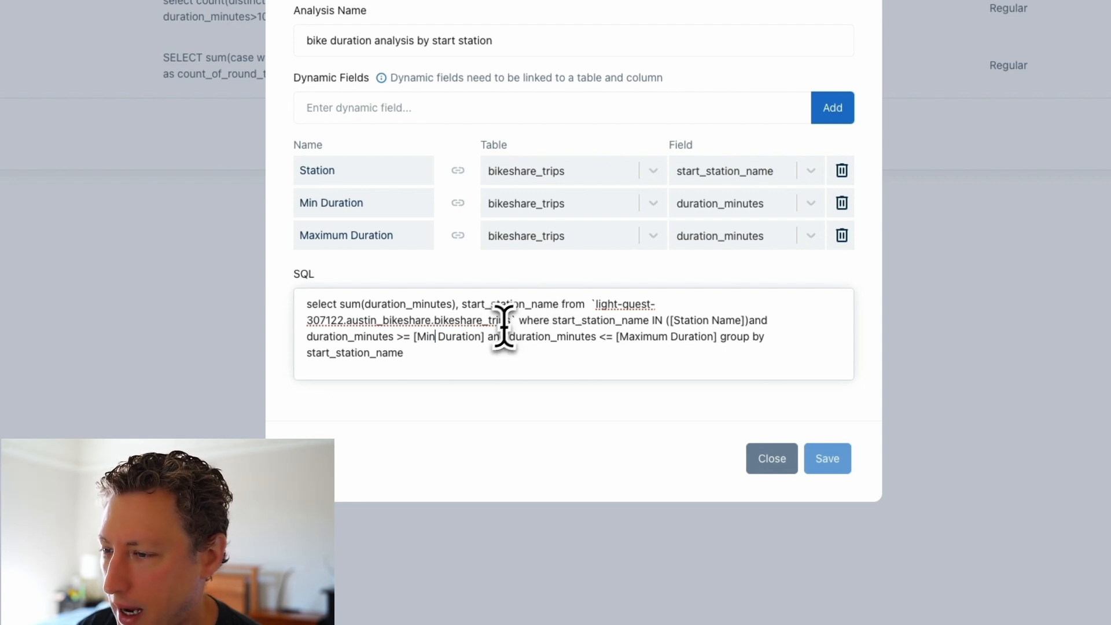
pyautogui.moveTo(486, 339); pyautogui.dragTo(409, 345)
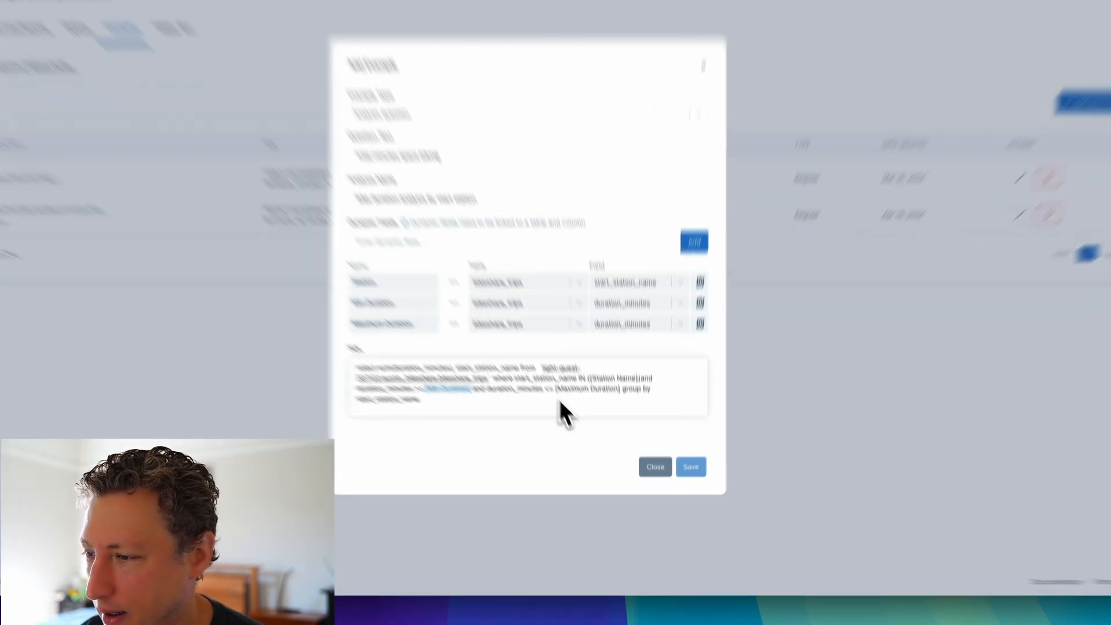
pyautogui.click(578, 462)
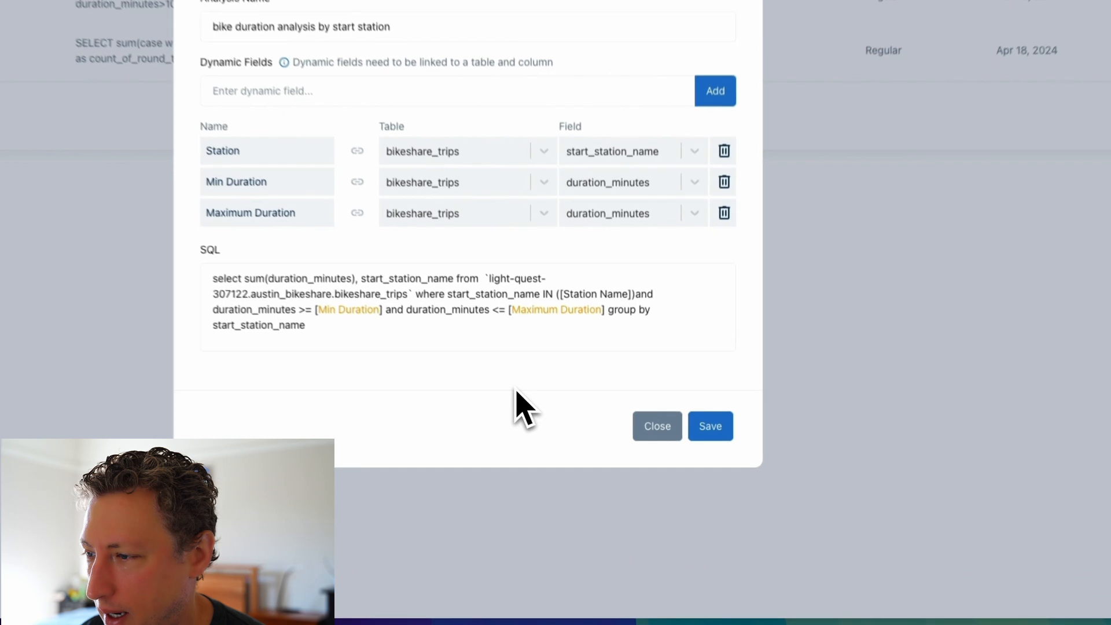
# Shorten the station placeholder in the SQL query's IN clause to [Station].
pyautogui.click(597, 285)
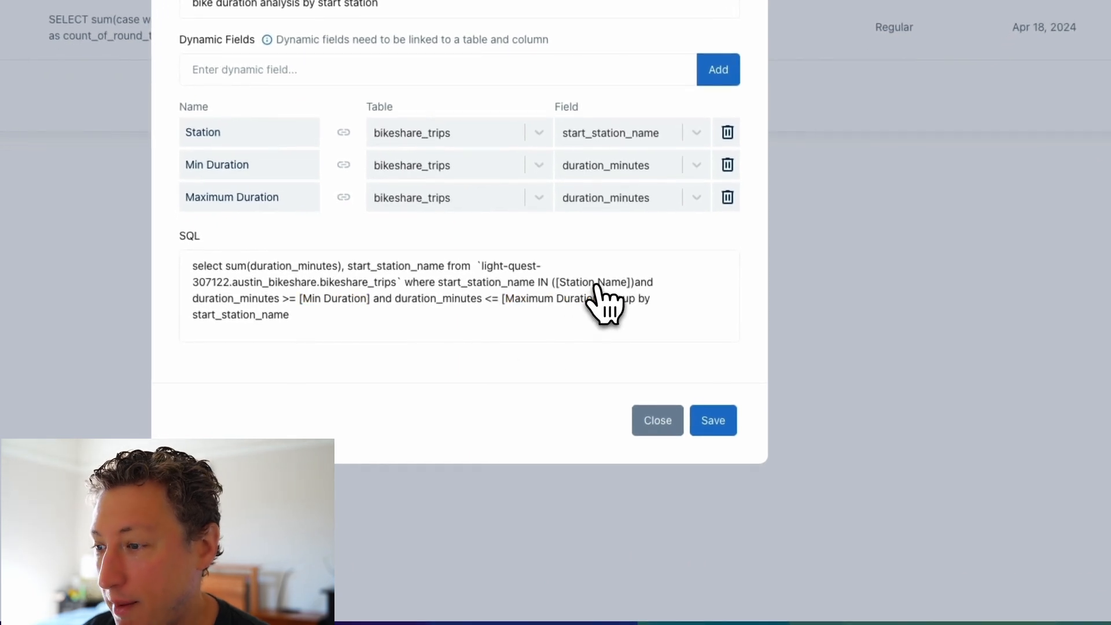
pyautogui.doubleClick(609, 284)
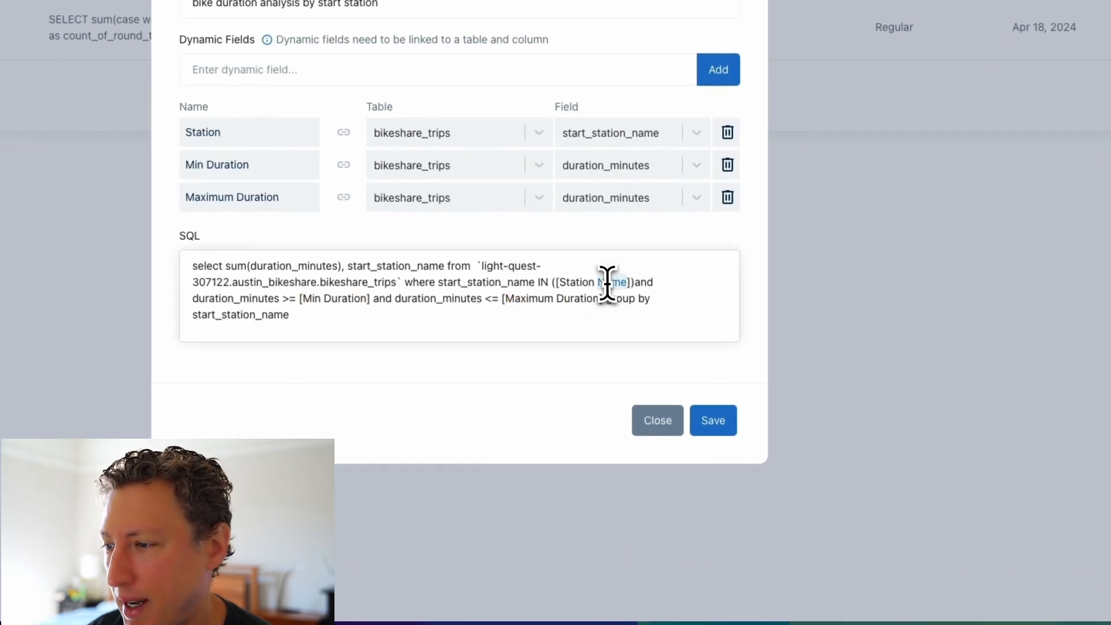
pyautogui.press('BackSpace')
pyautogui.press('BackSpace')
pyautogui.click(498, 374)
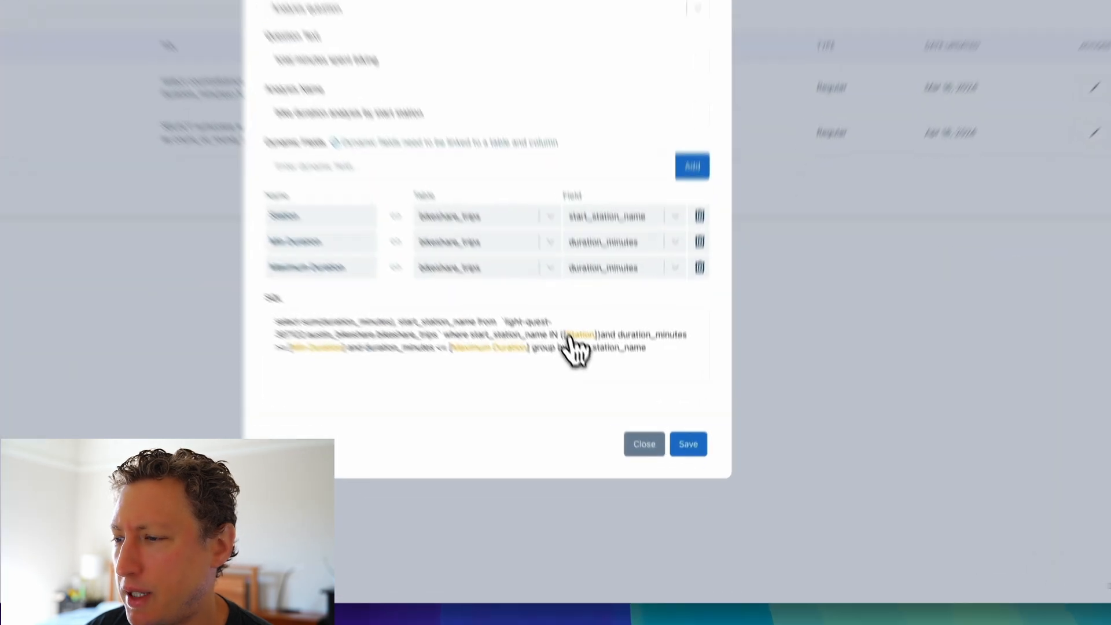
# Check the ([Station]) placeholder in the query and save the new analysis question example.
pyautogui.doubleClick(597, 416)
pyautogui.moveTo(581, 277); pyautogui.dragTo(526, 282)
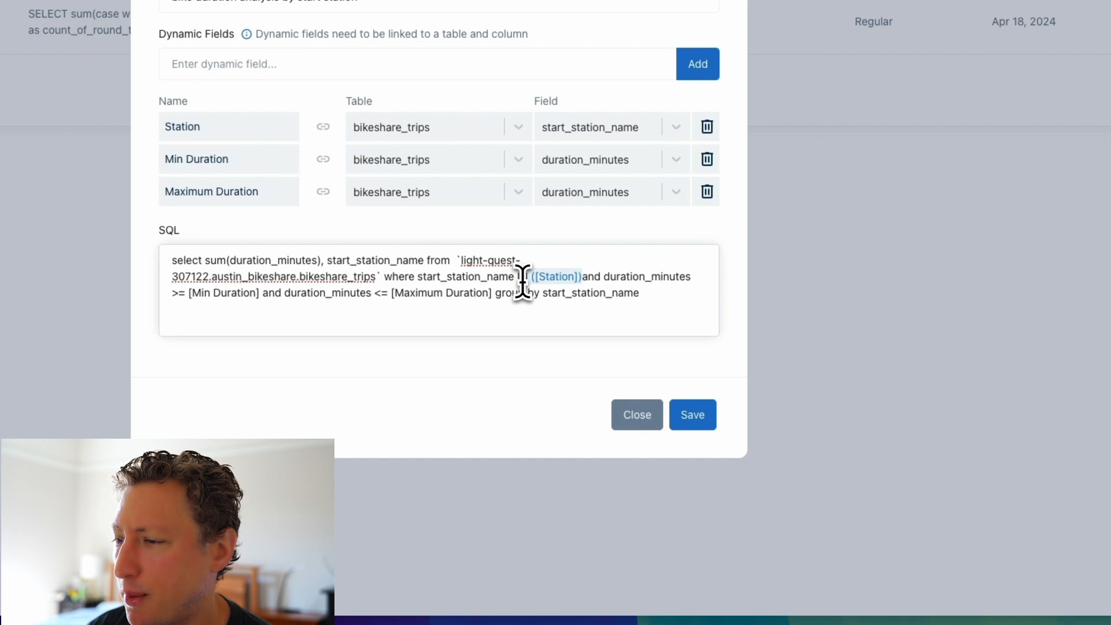
pyautogui.click(549, 358)
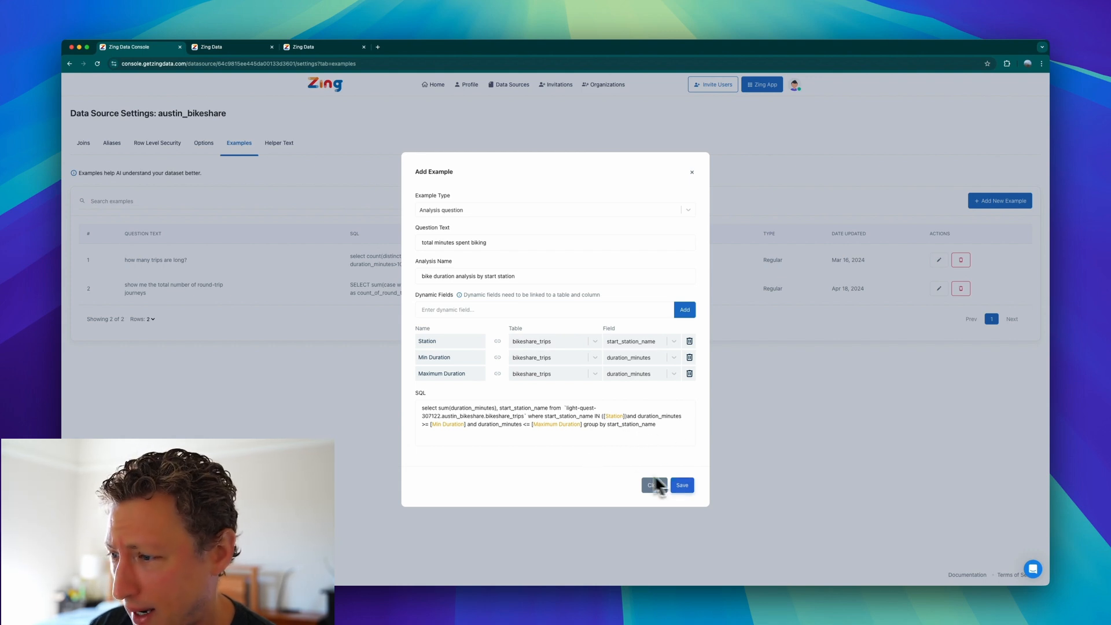
pyautogui.click(686, 489)
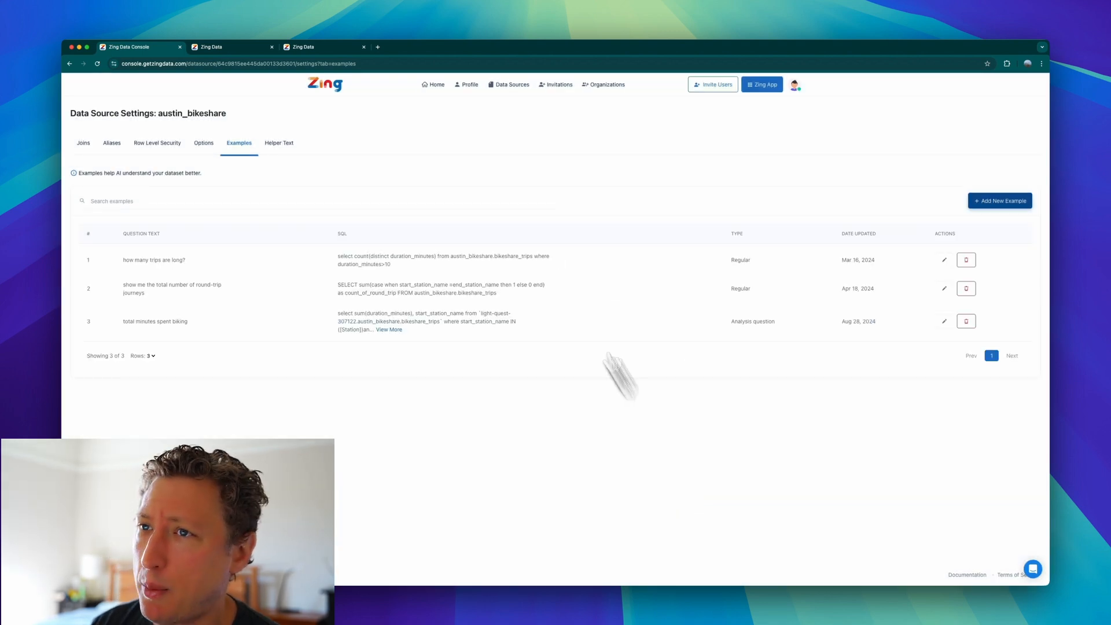
# Close the old result for total bike trip duration, and preview the fields of the suggested bike duration analysis by start station.
pyautogui.click(298, 49)
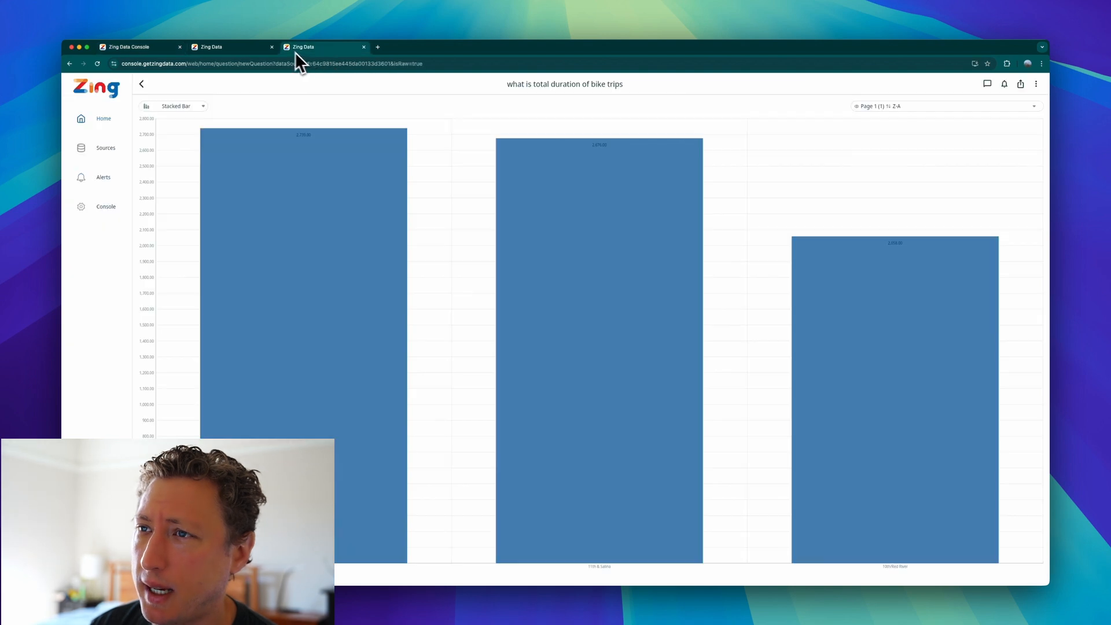
pyautogui.click(363, 47)
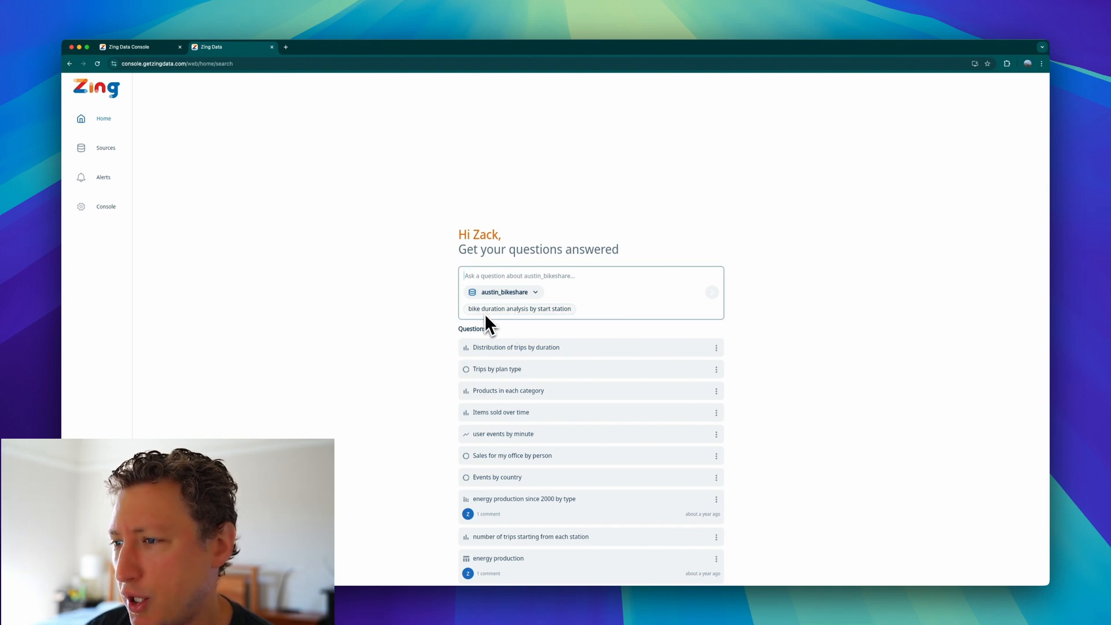
pyautogui.click(523, 310)
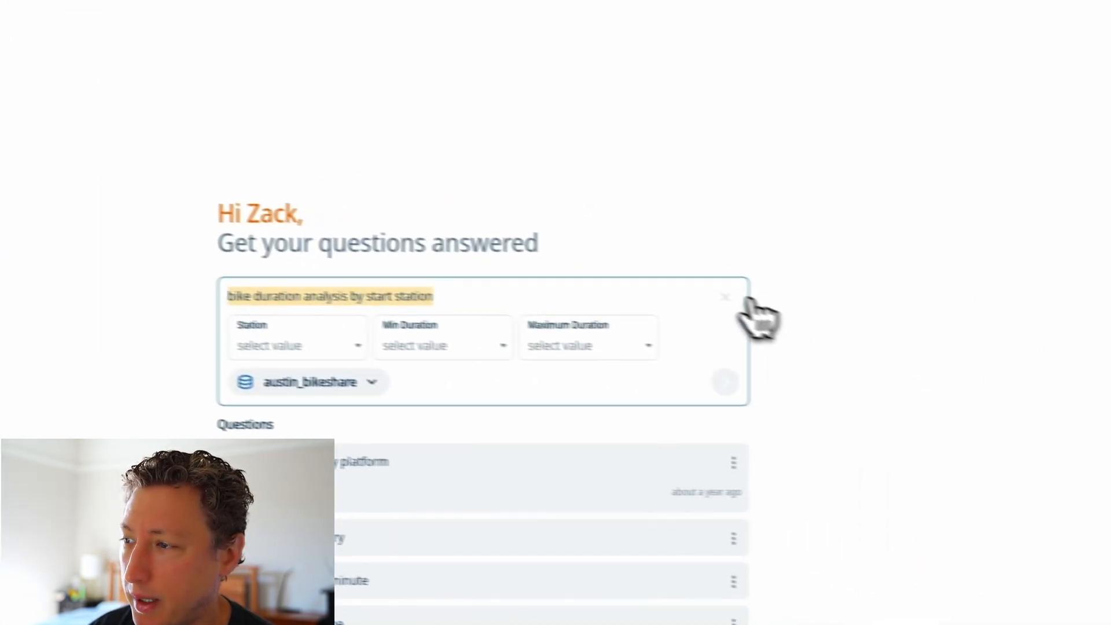
pyautogui.click(725, 297)
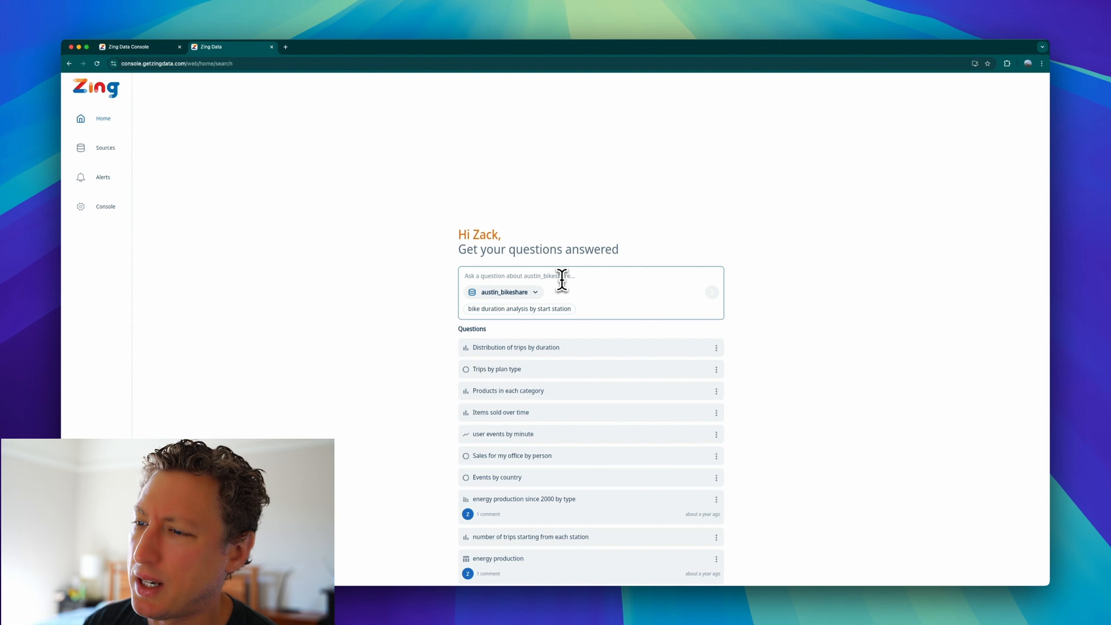
# Enter "total duration" as the question and choose the verified workflow "bike duration analysis by start station".
pyautogui.write('trip d')
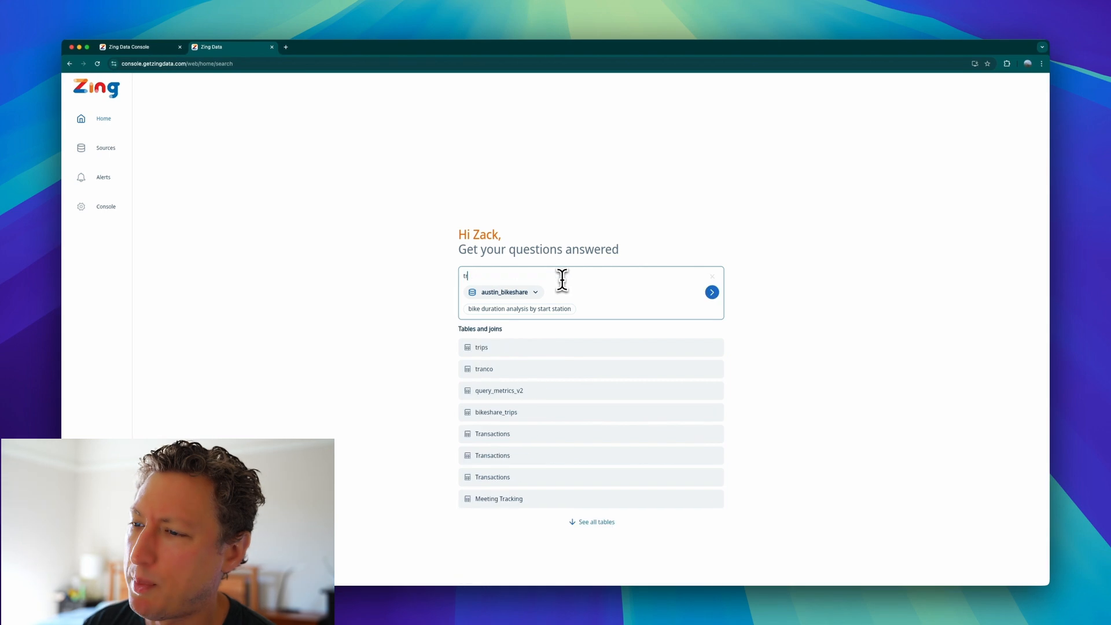
pyautogui.press('BackSpace')
pyautogui.press('BackSpace')
pyautogui.press('BackSpace')
pyautogui.press('BackSpace')
pyautogui.press('BackSpace')
pyautogui.press('BackSpace')
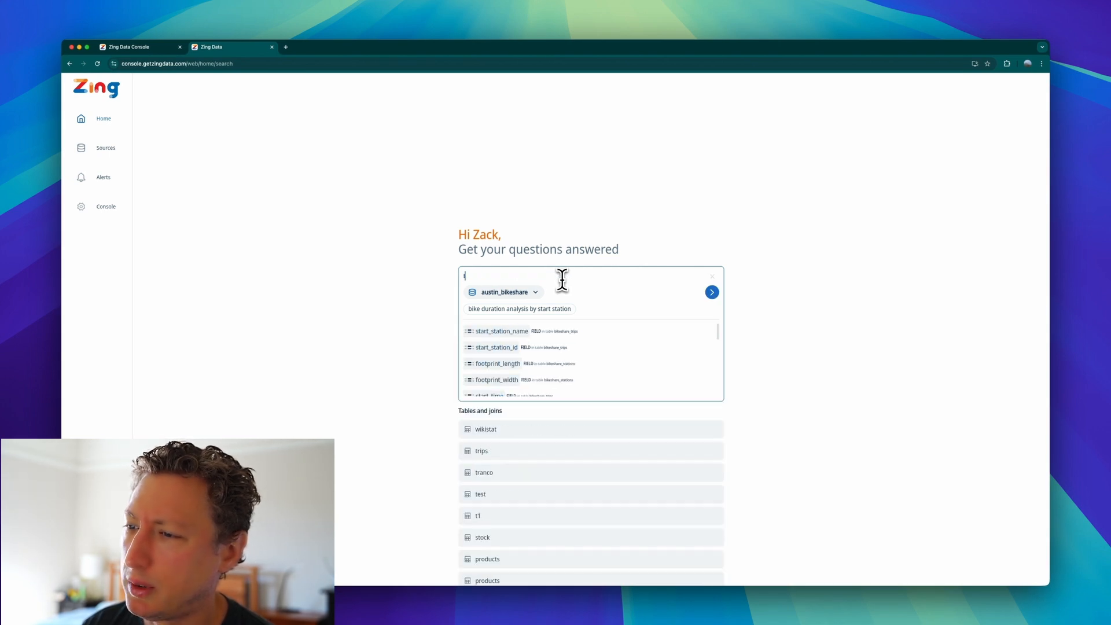
pyautogui.write('total duration')
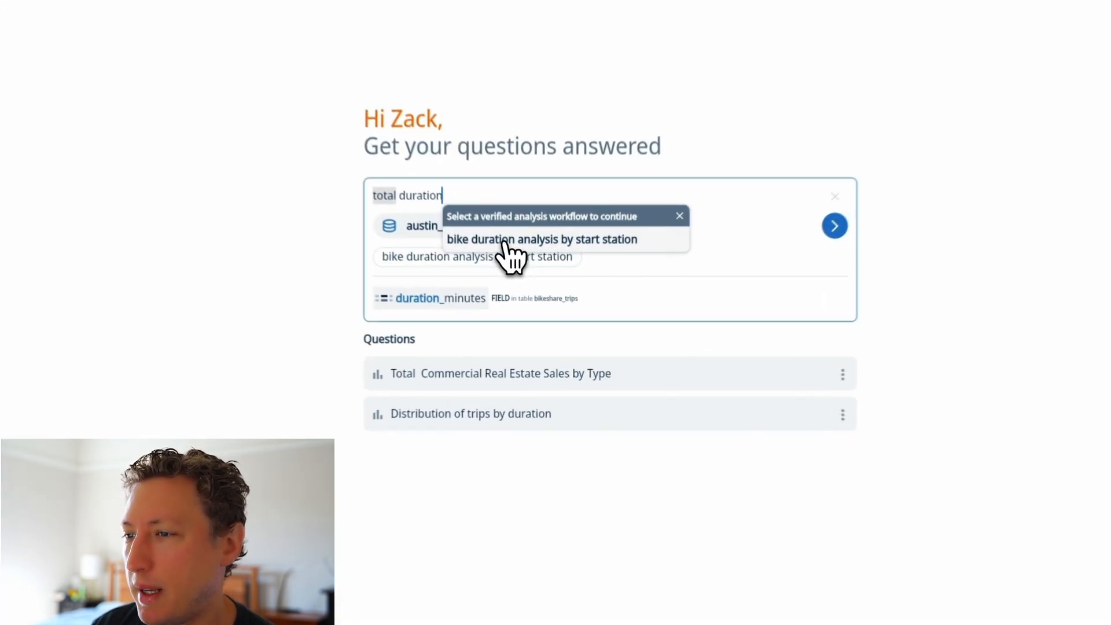
pyautogui.click(535, 302)
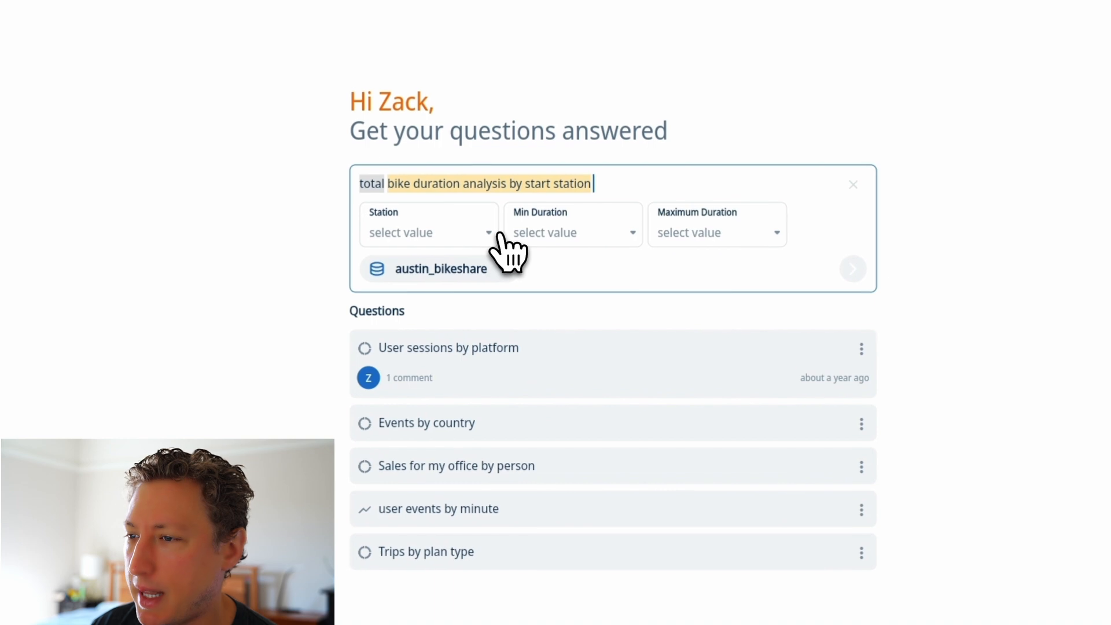
# Select both 11th & Salina entries, 10th/Red River and 10th & Red River as the Station values.
pyautogui.click(501, 297)
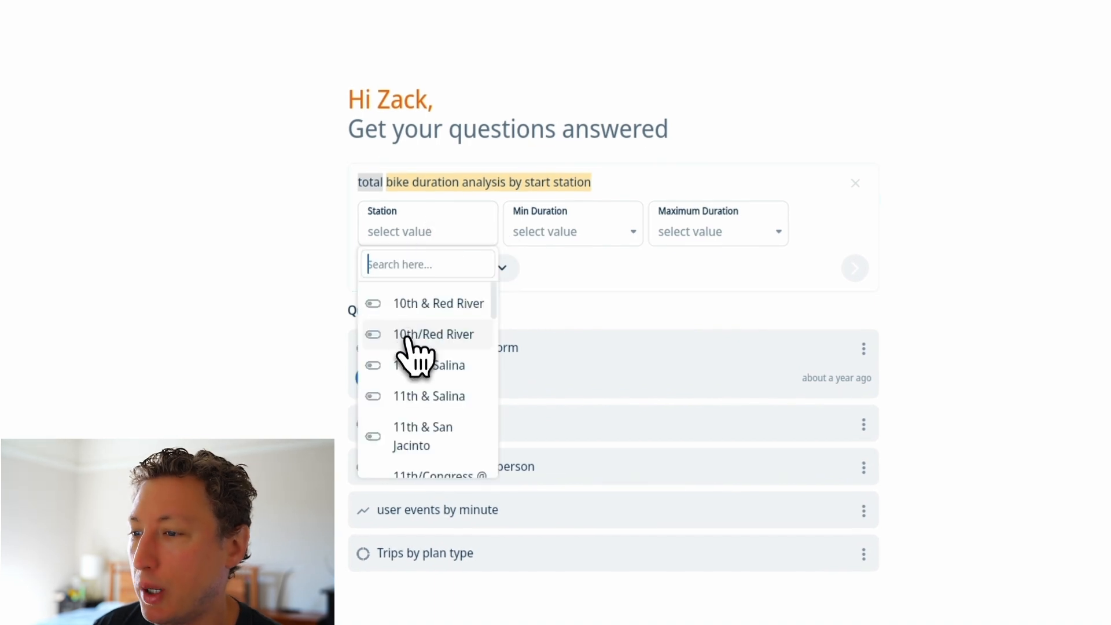
pyautogui.click(412, 370)
pyautogui.click(419, 399)
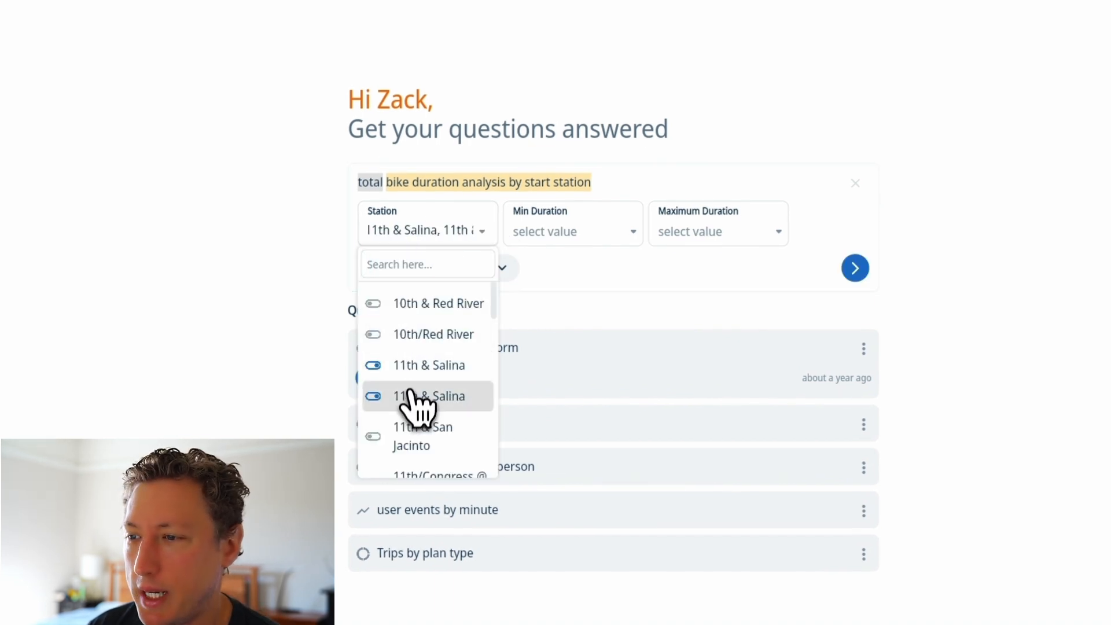
pyautogui.click(429, 337)
pyautogui.click(431, 304)
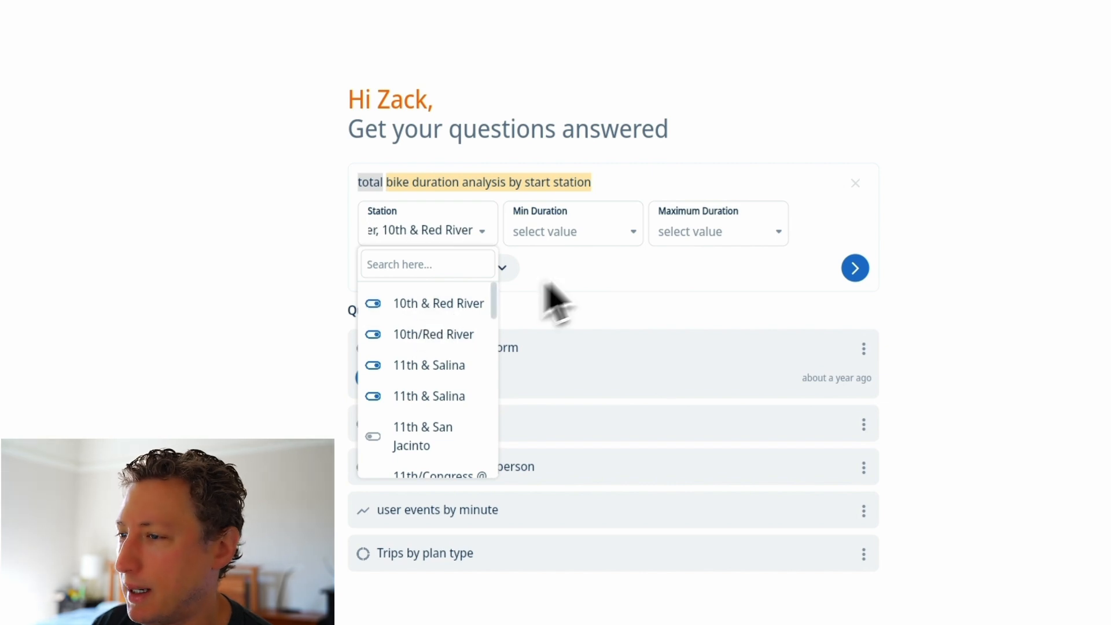
# Set Min Duration to 5 and Maximum Duration to 25, and run the bike duration analysis.
pyautogui.click(600, 250)
pyautogui.click(600, 230)
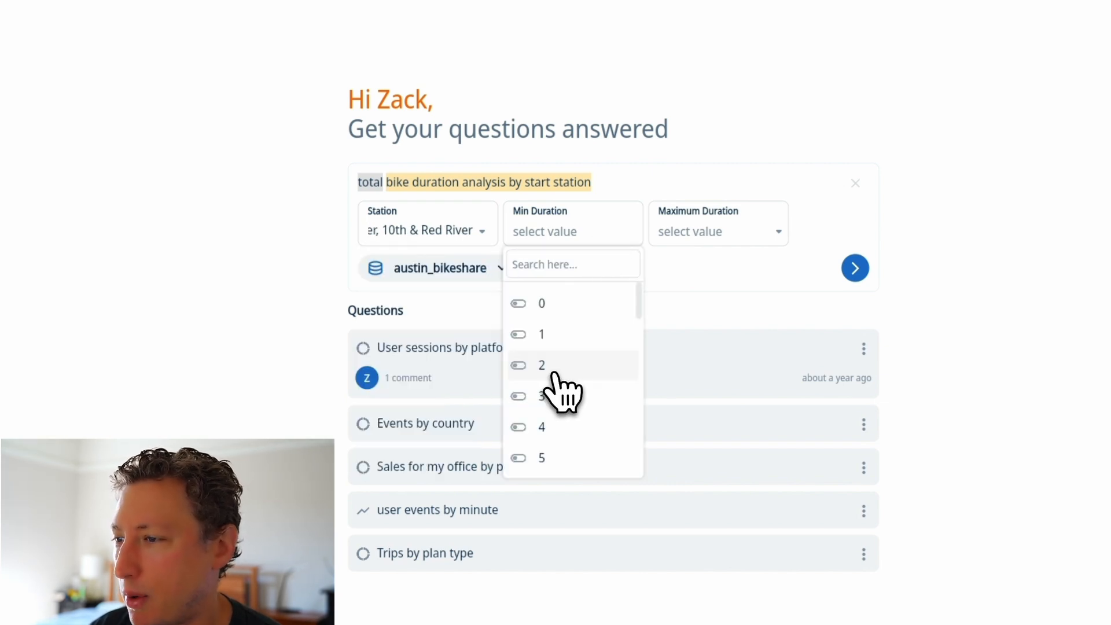
pyautogui.click(564, 457)
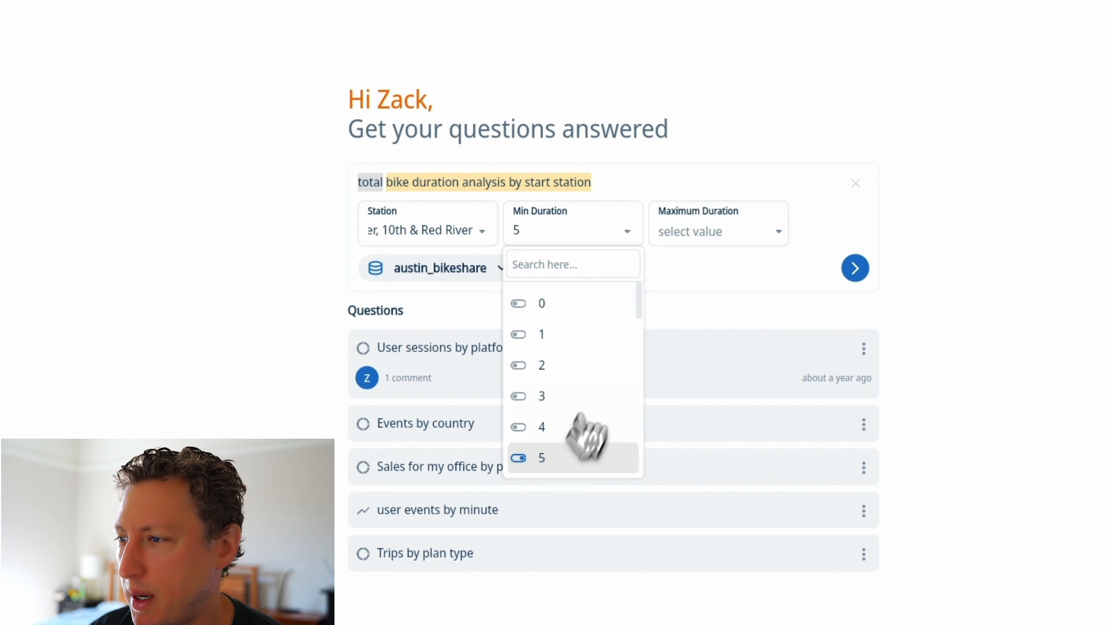
pyautogui.click(324, 376)
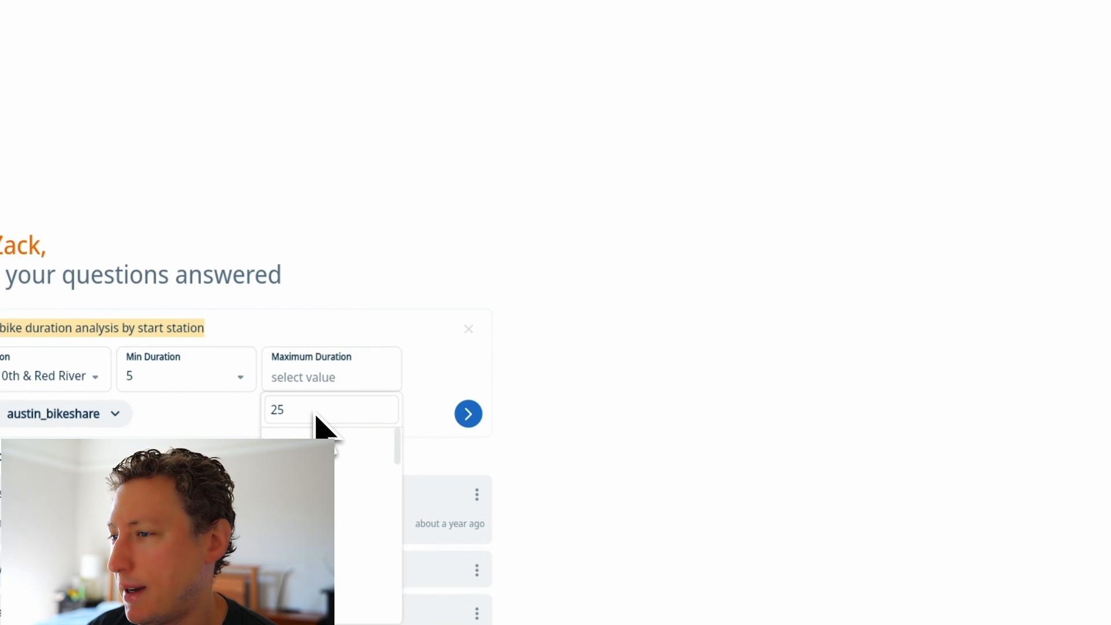
pyautogui.click(323, 450)
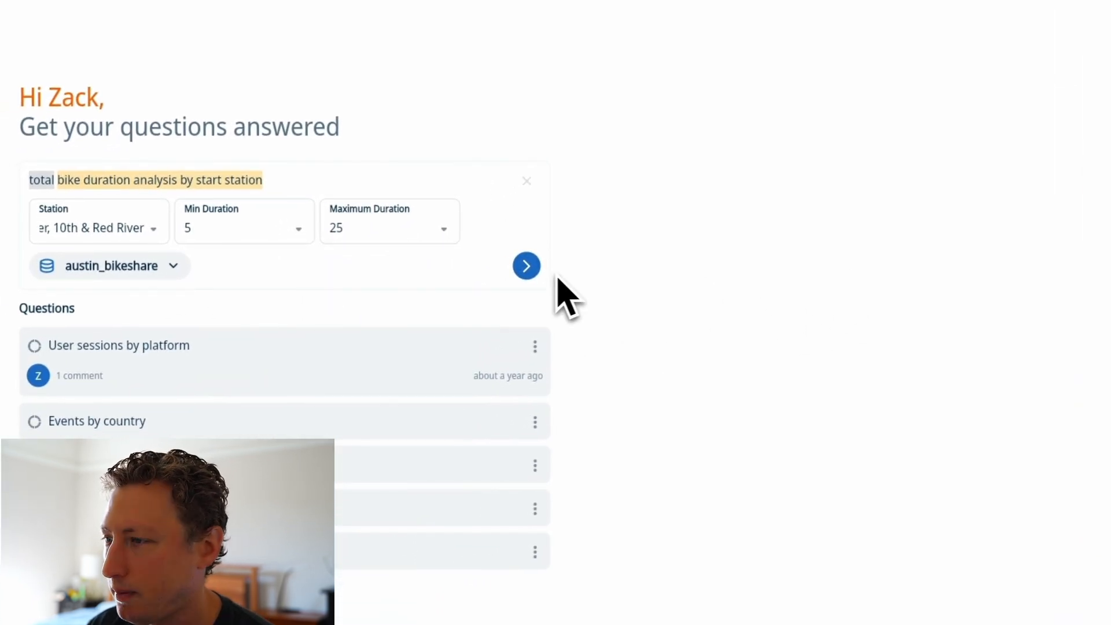
pyautogui.click(526, 266)
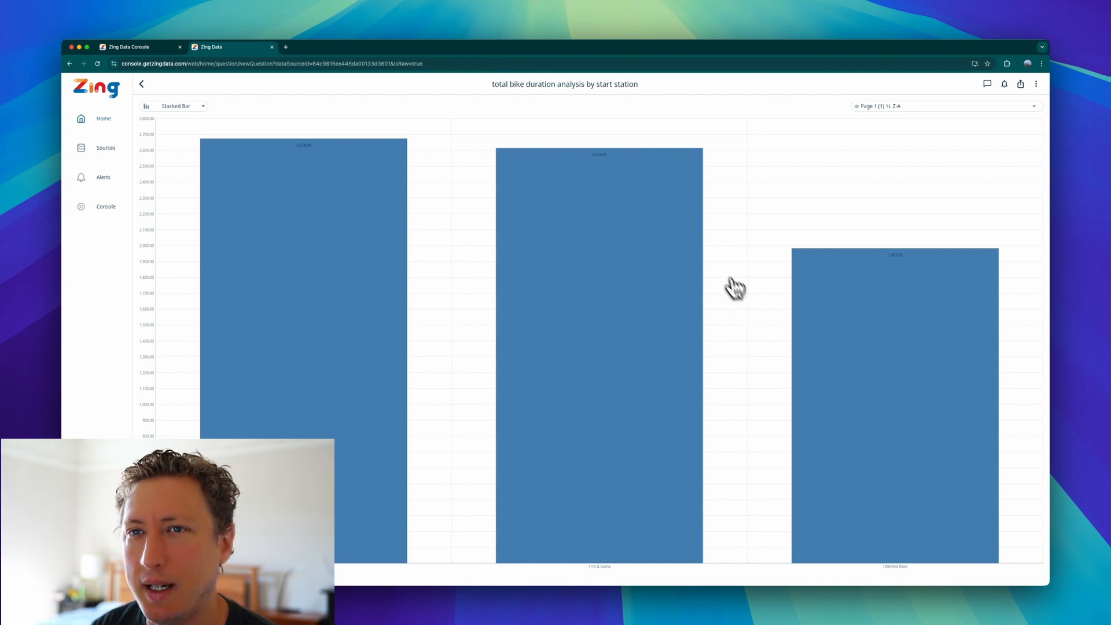
# Return to the question and add 11th & San Jacinto, 13th/San Antonio, 16th/San Antonio and 21st/University to the Station values.
pyautogui.click(141, 84)
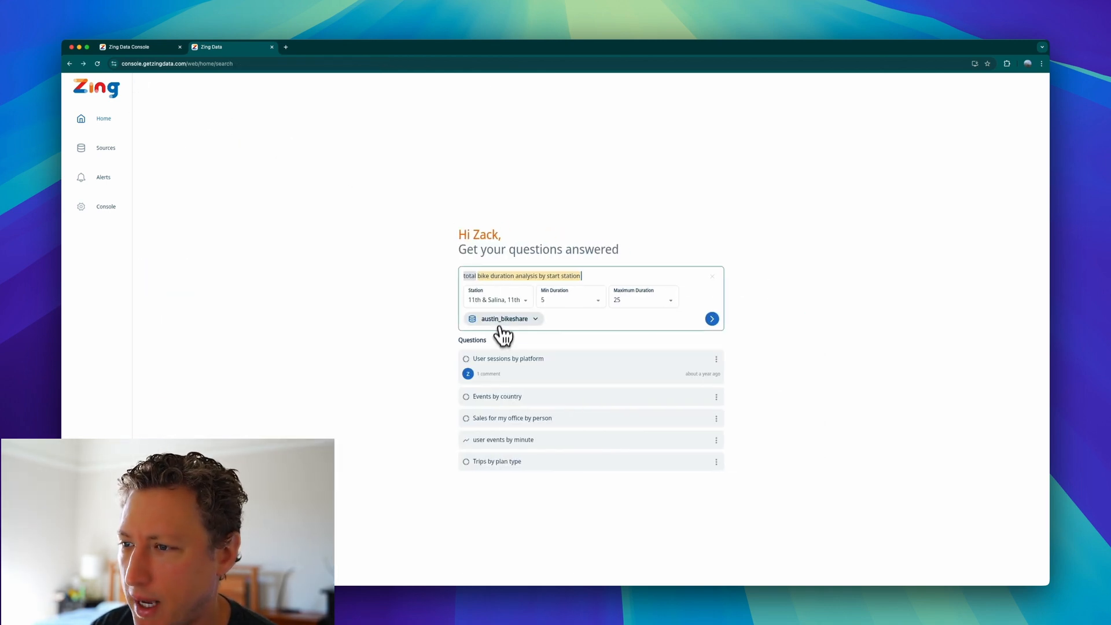
pyautogui.click(512, 302)
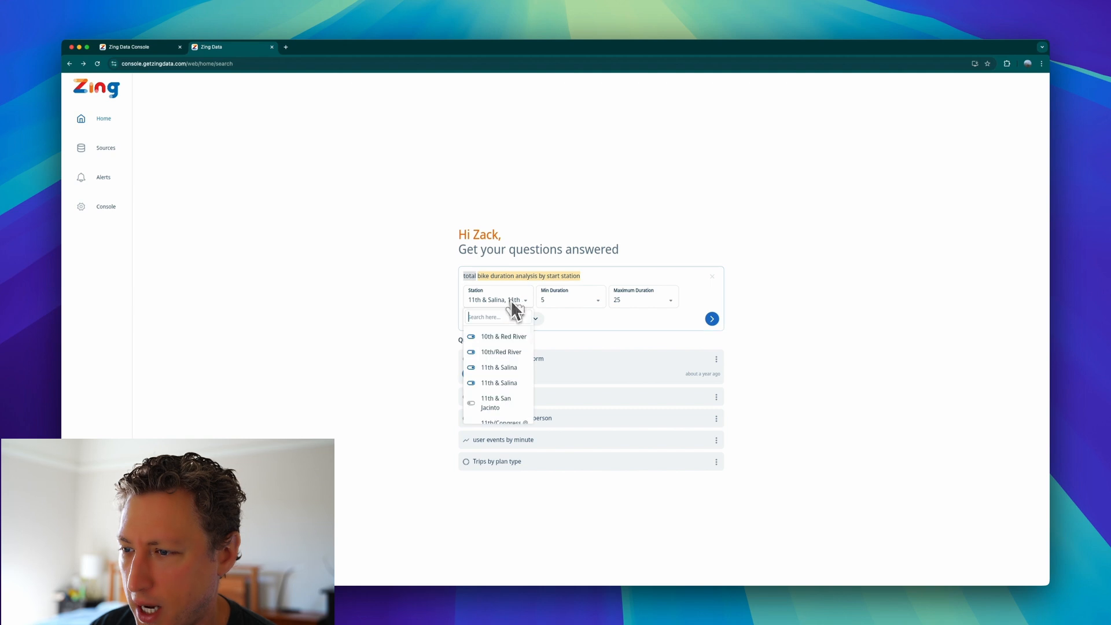
pyautogui.scroll(-3, 494, 402)
pyautogui.click(495, 393)
pyautogui.click(494, 404)
pyautogui.scroll(-3, 495, 406)
pyautogui.click(495, 390)
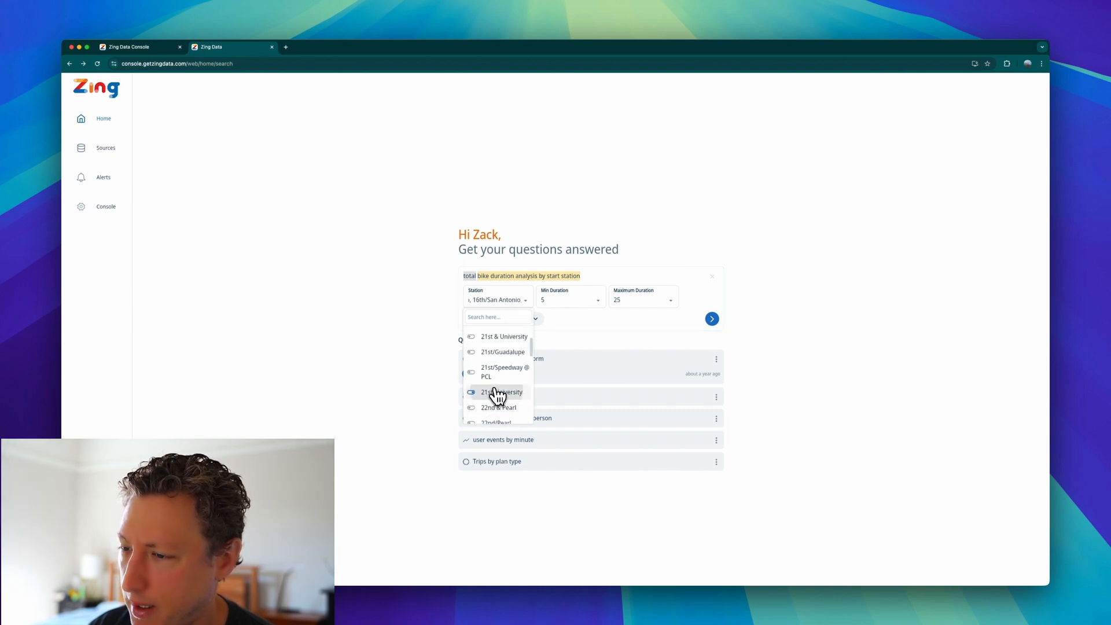
# Add 22nd & Pearl, 21st/Speedway @ PCL, 21st & University, 21st/Guadalupe, 3rd/Nueces, 3rd & West, 2nd/Lavaca @ City Hall and 2nd/Congress to the stations.
pyautogui.click(494, 407)
pyautogui.click(497, 372)
pyautogui.click(499, 337)
pyautogui.click(499, 351)
pyautogui.scroll(-4, 497, 404)
pyautogui.click(496, 386)
pyautogui.click(496, 394)
pyautogui.click(496, 363)
pyautogui.click(498, 343)
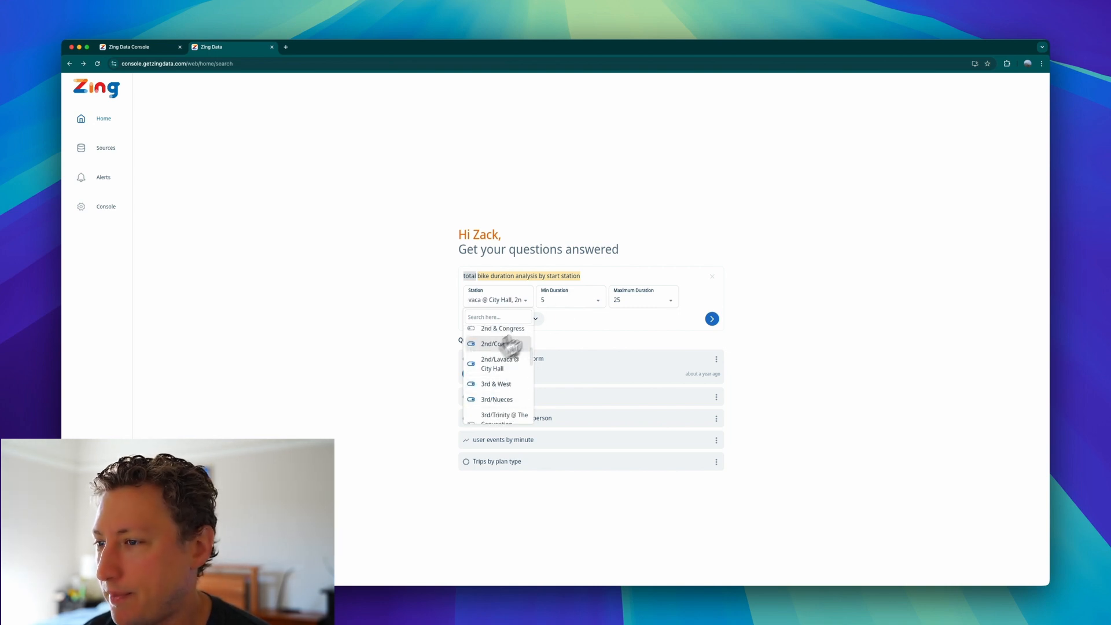
# Make 250 the only Maximum Duration value and run the analysis again.
pyautogui.click(605, 307)
pyautogui.click(621, 302)
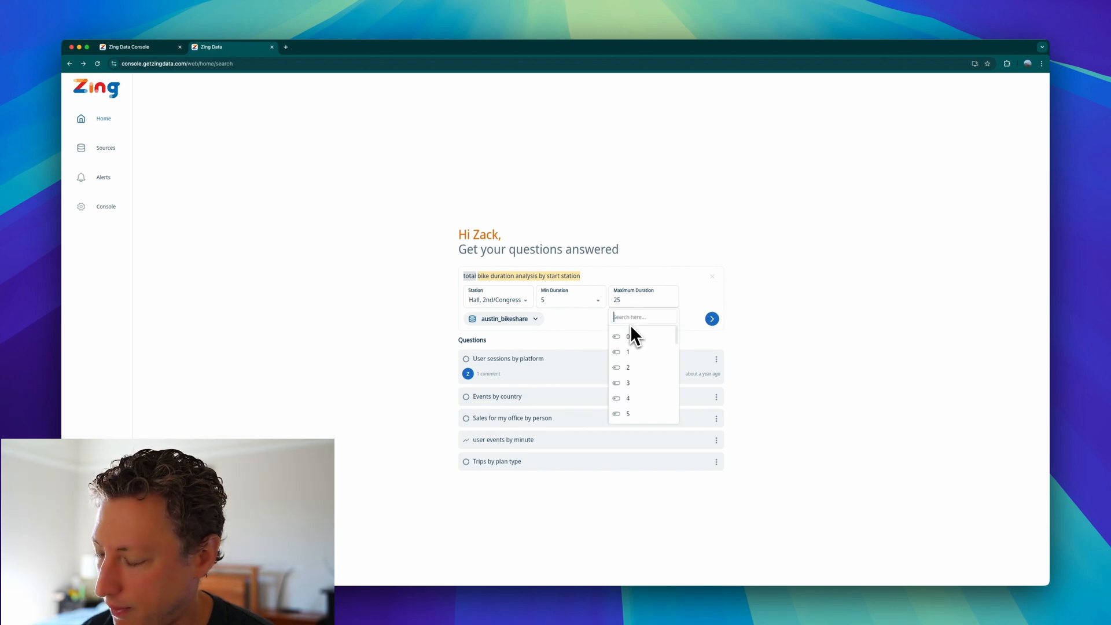
pyautogui.write('50')
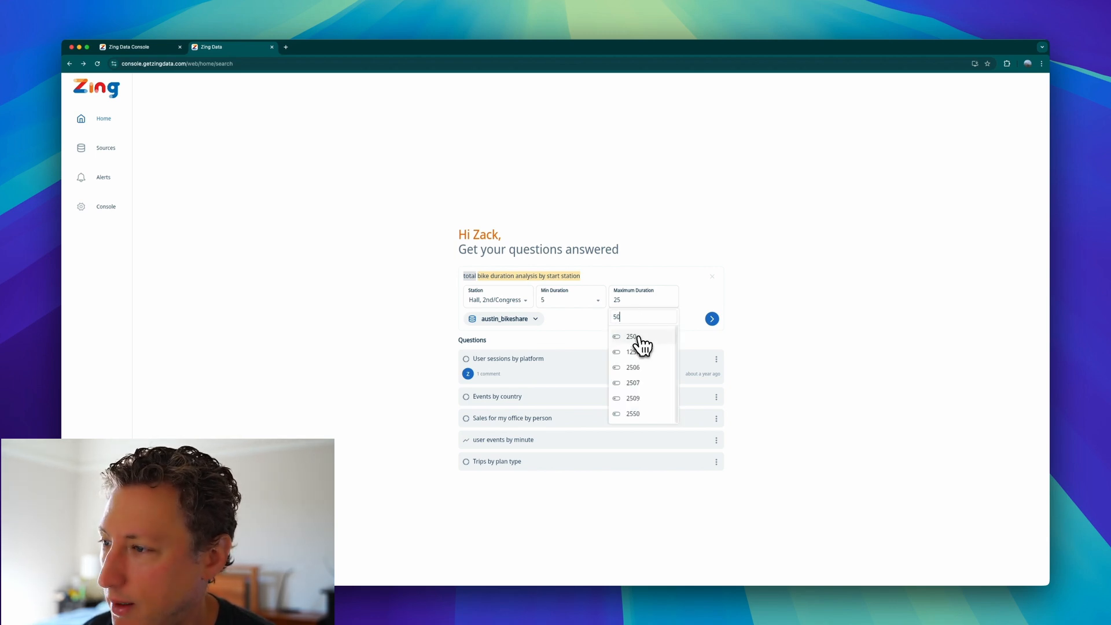
pyautogui.click(639, 338)
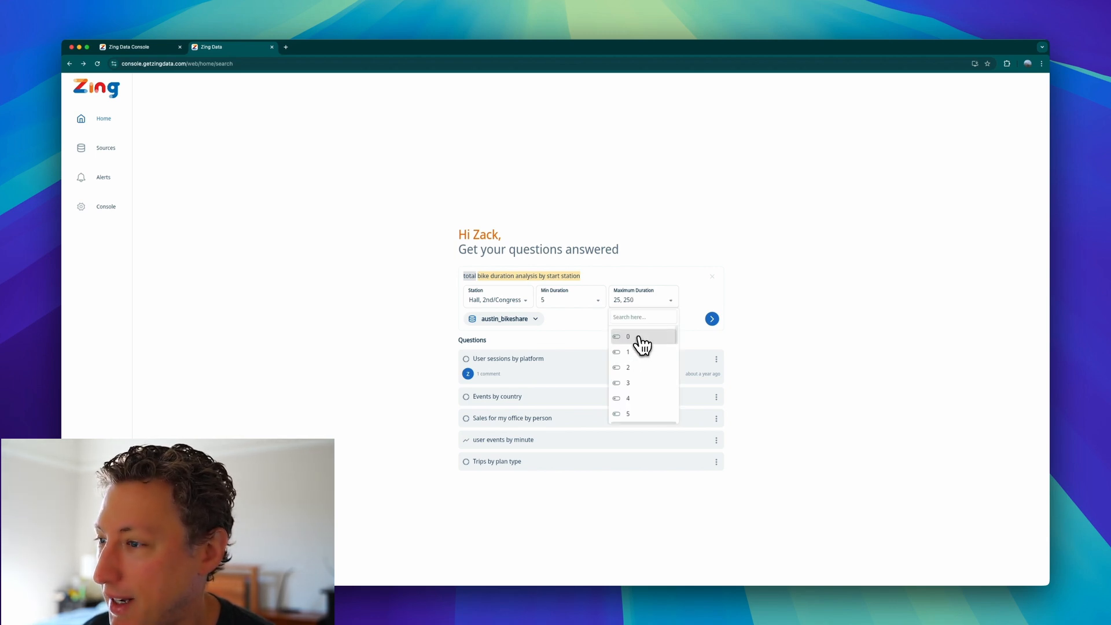
pyautogui.click(639, 302)
pyautogui.click(639, 302)
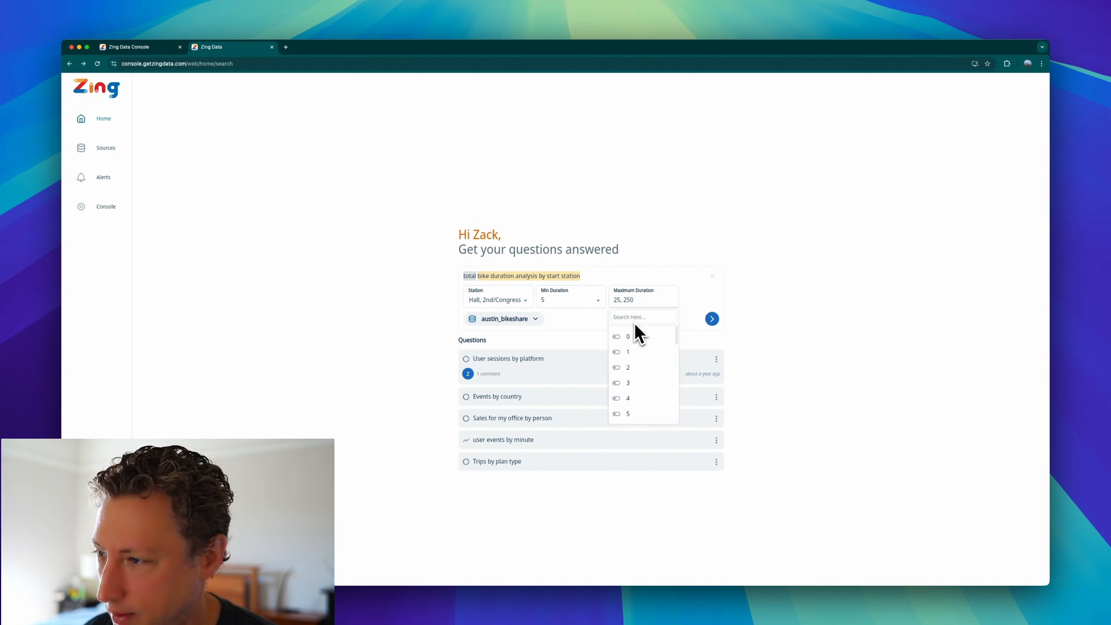
pyautogui.click(632, 339)
pyautogui.click(740, 341)
pyautogui.click(711, 319)
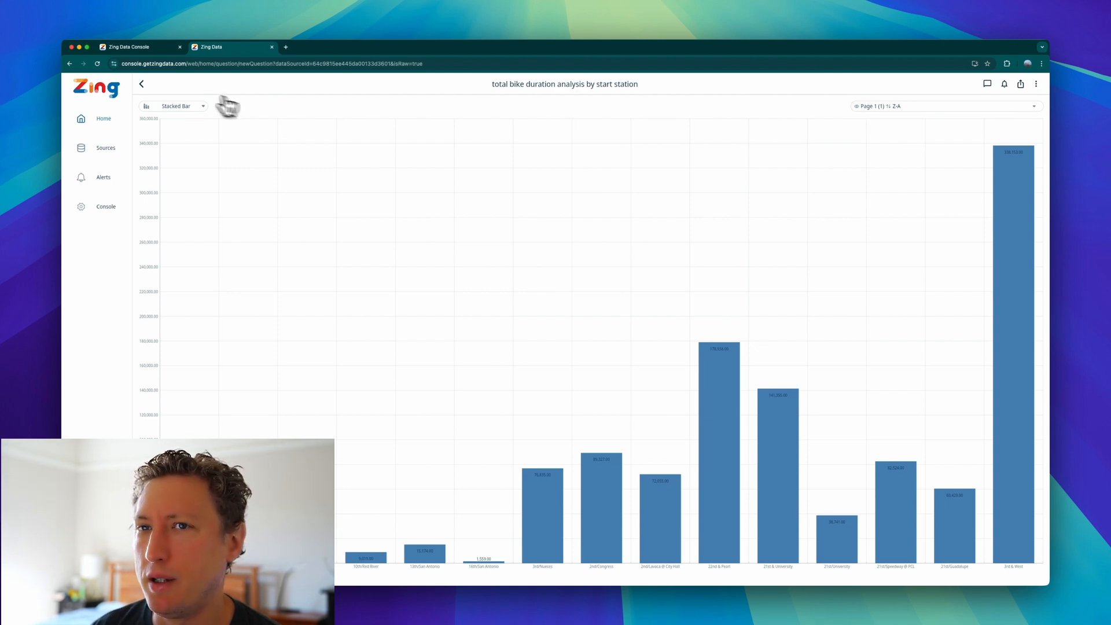
# Return to the question entry, clear the analysis question, and enter "show me total trips by start station".
pyautogui.click(141, 83)
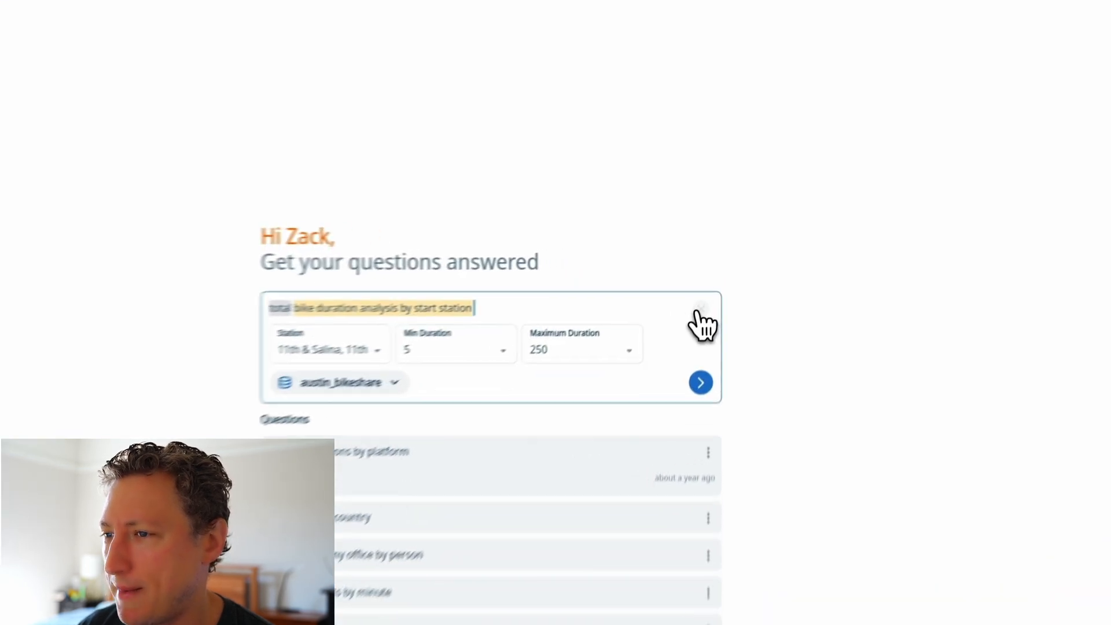
pyautogui.click(713, 286)
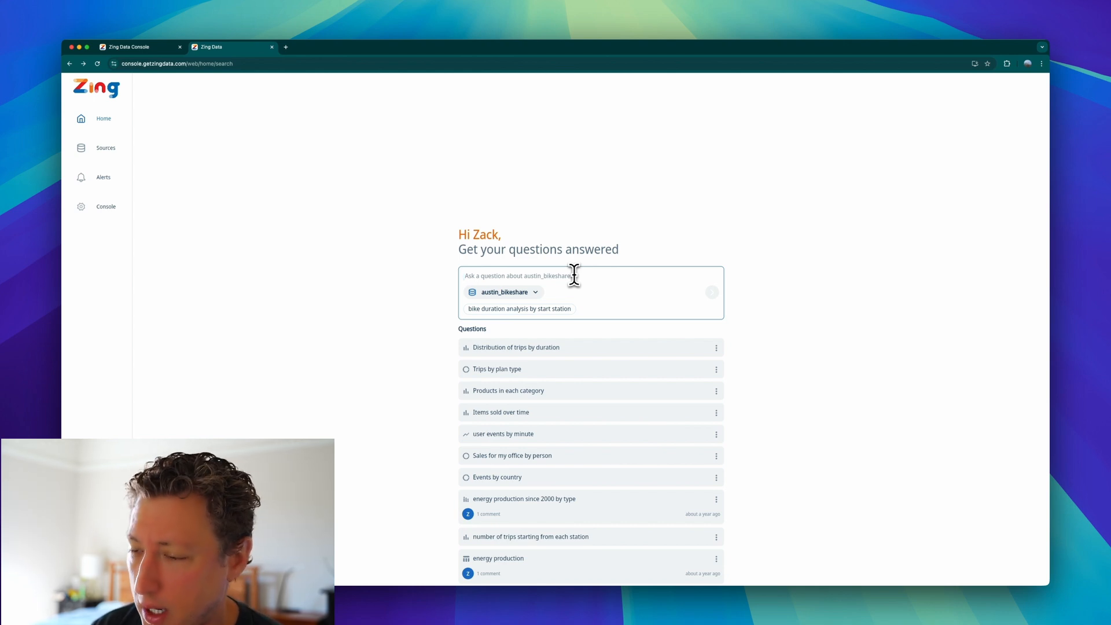
pyautogui.write('show')
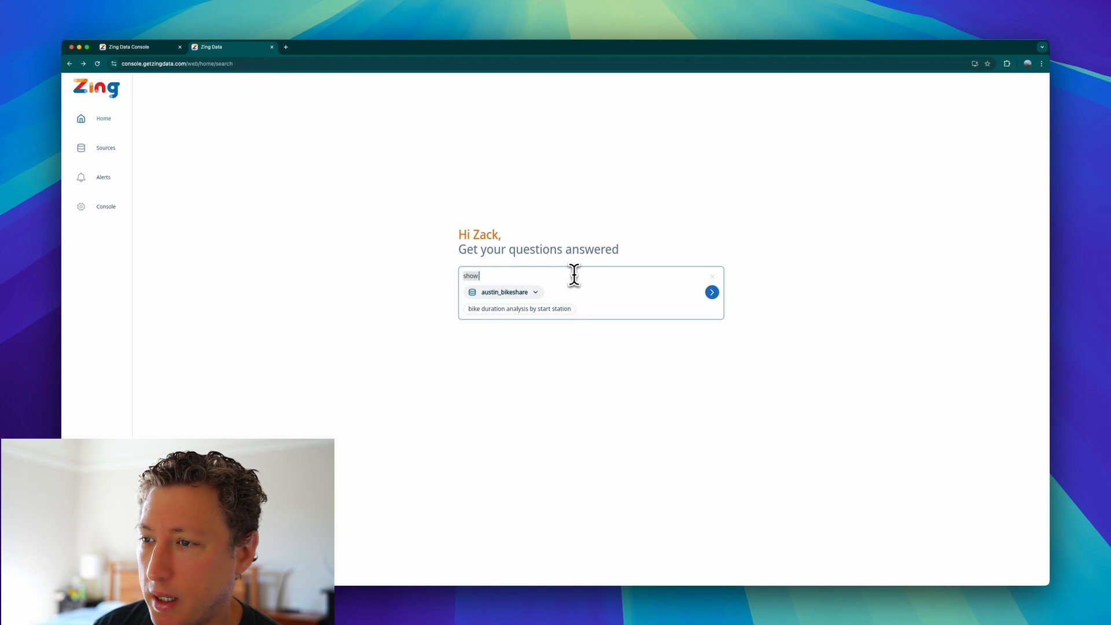
pyautogui.write(' me total trips')
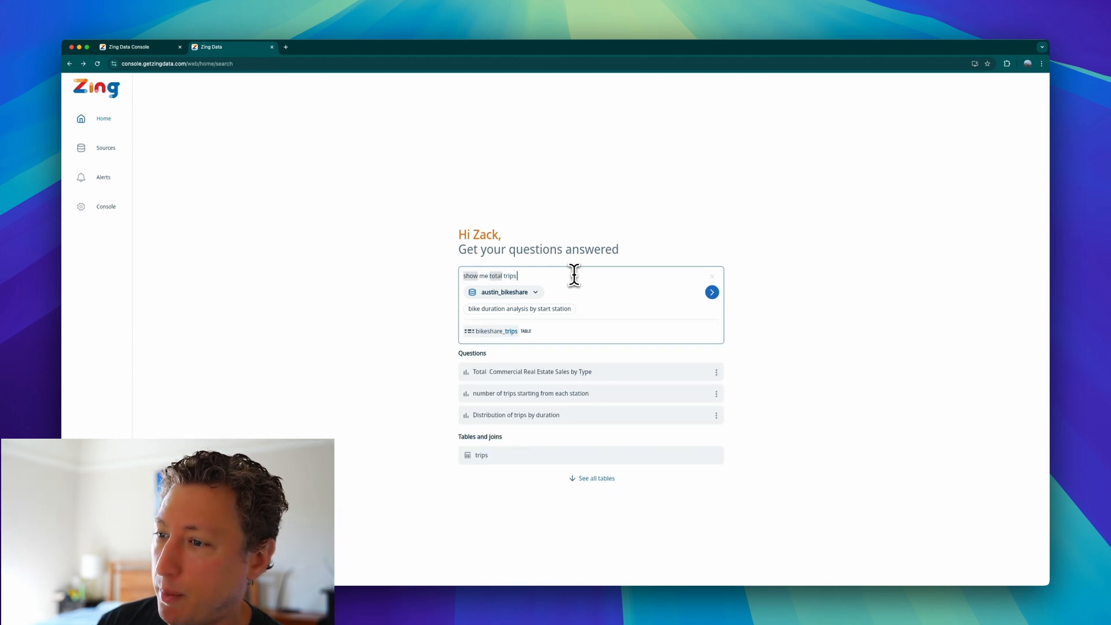
pyautogui.write(' by st')
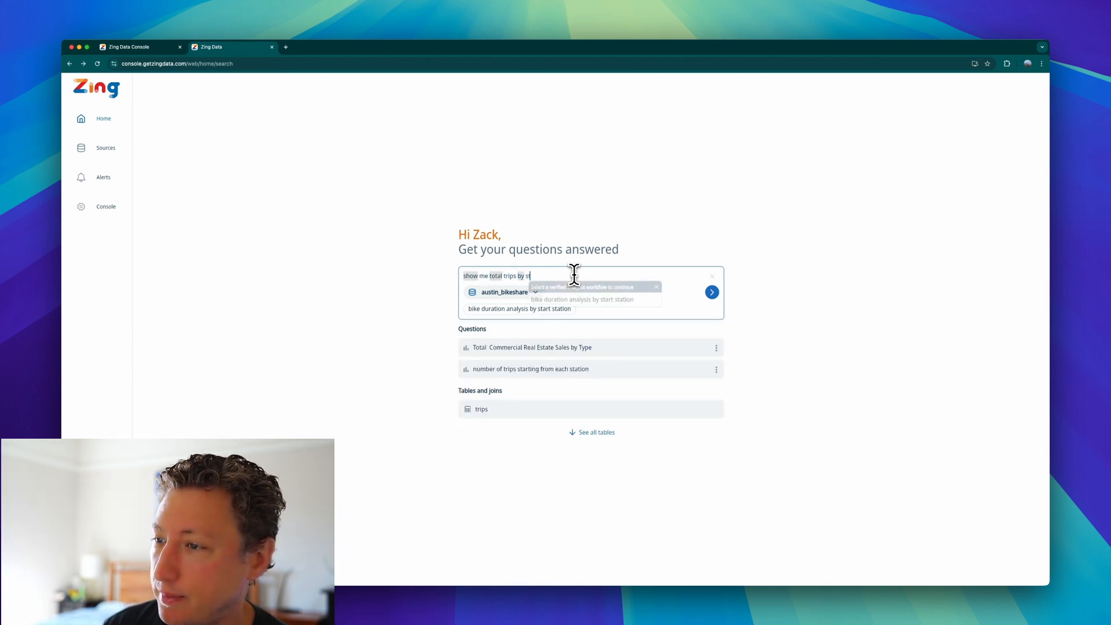
pyautogui.write('art stat')
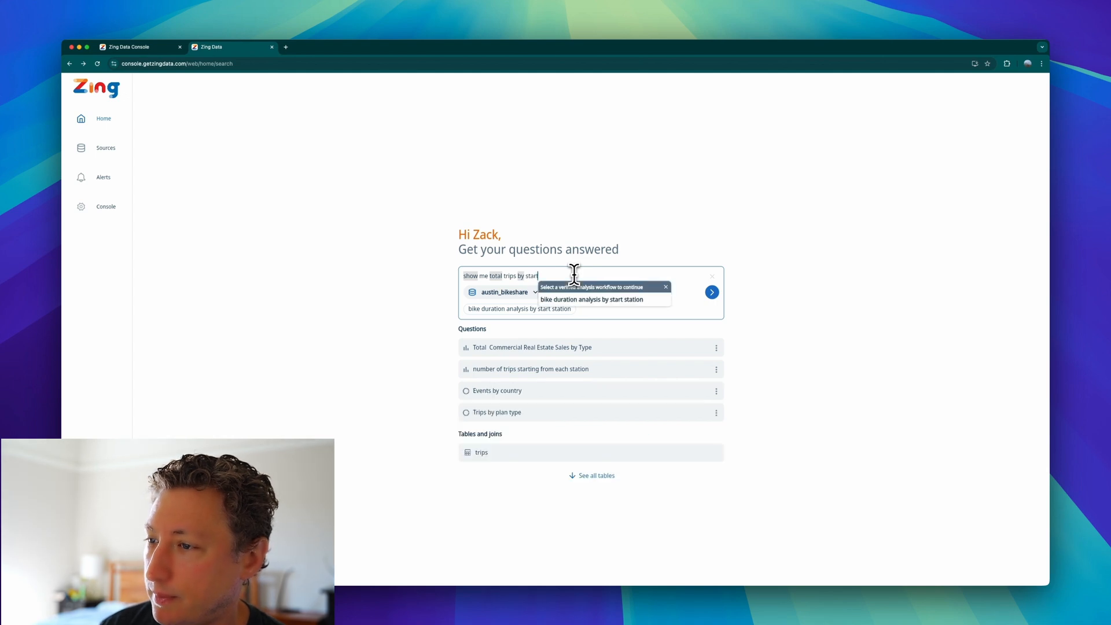
pyautogui.write('ion')
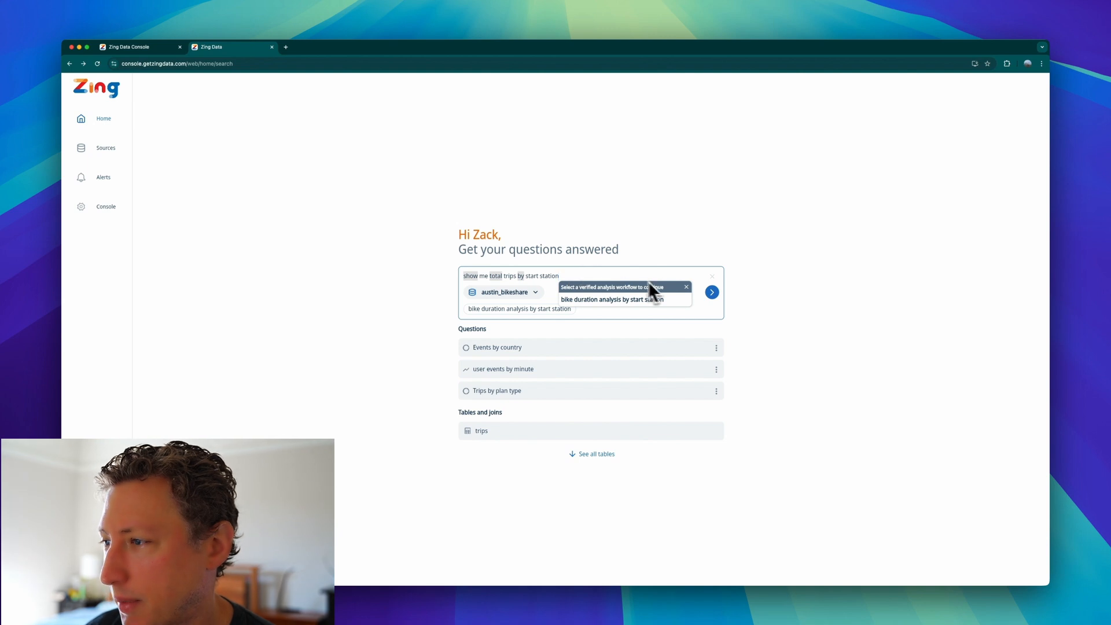
# Dismiss the suggested verified workflow and submit the total trips question as free text.
pyautogui.click(686, 287)
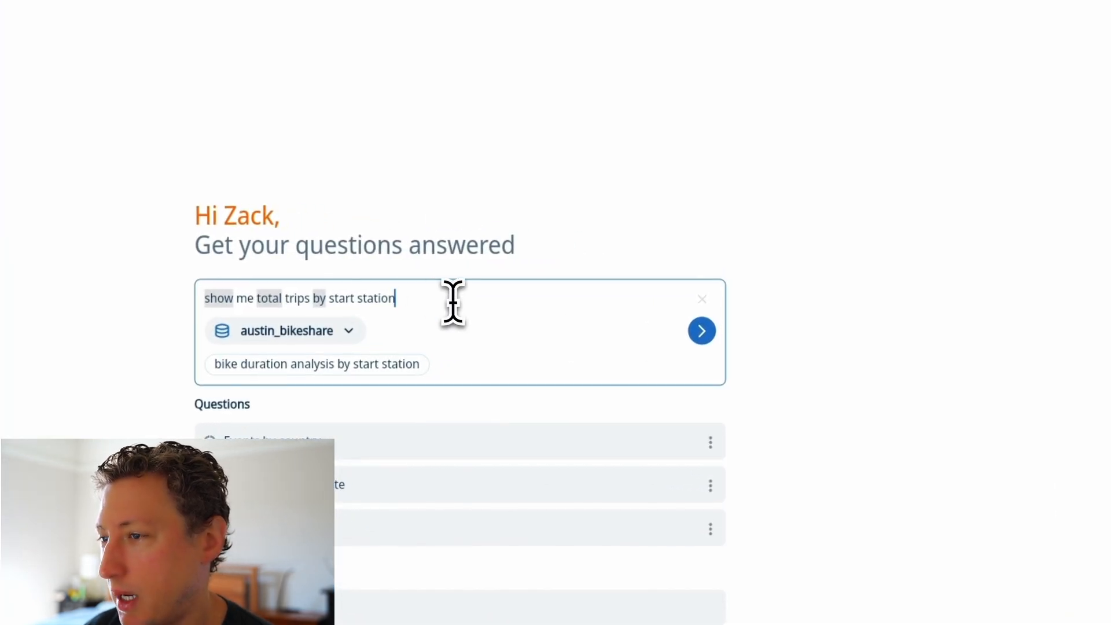
pyautogui.write('n')
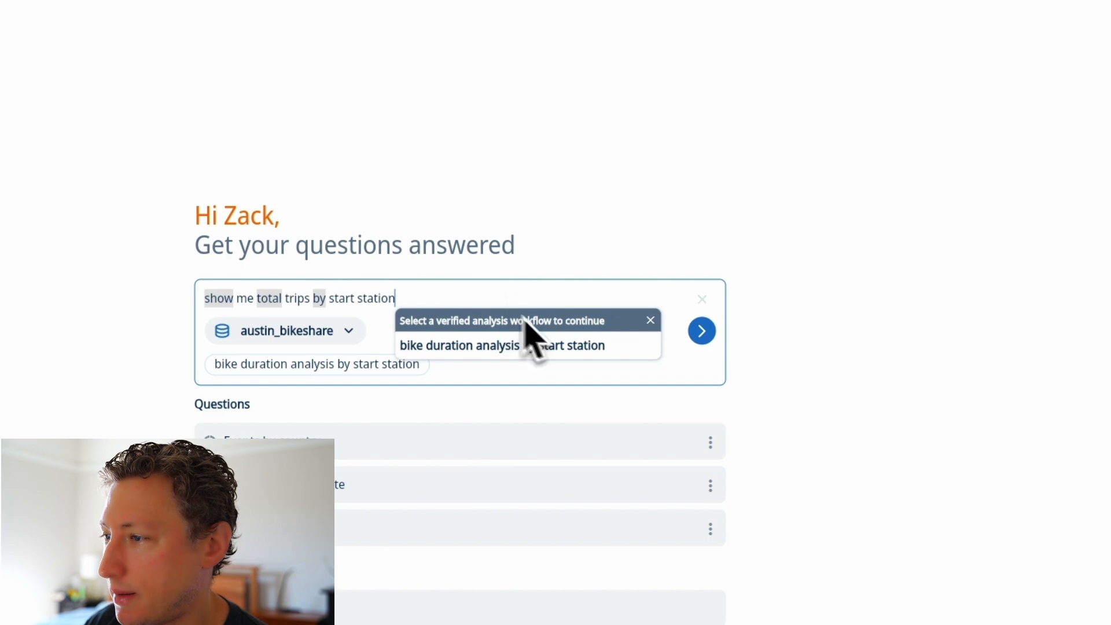
pyautogui.click(702, 336)
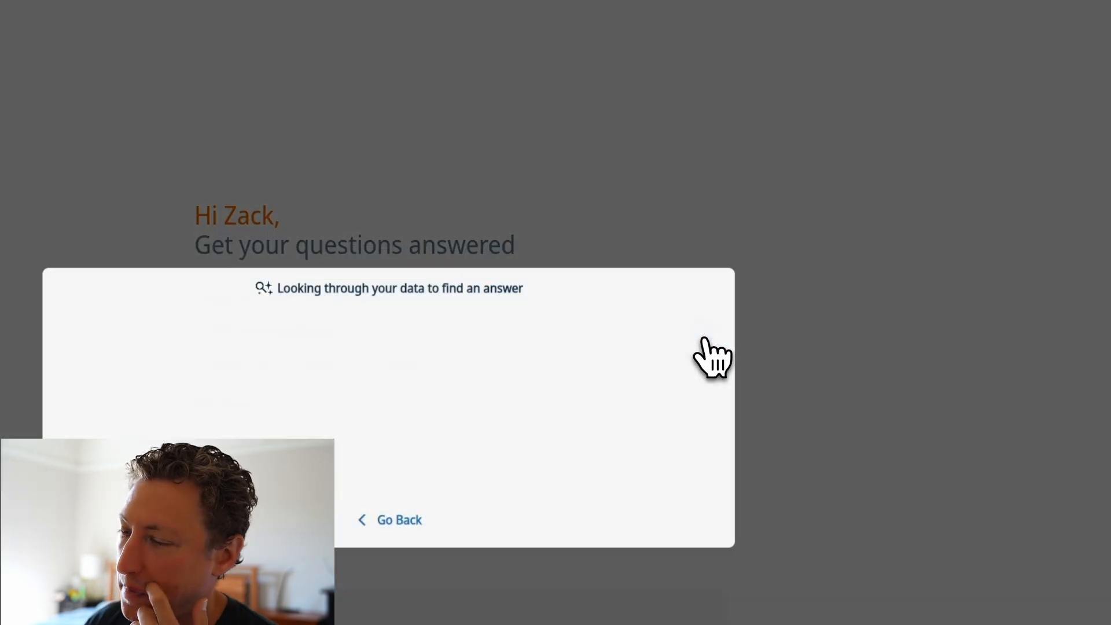